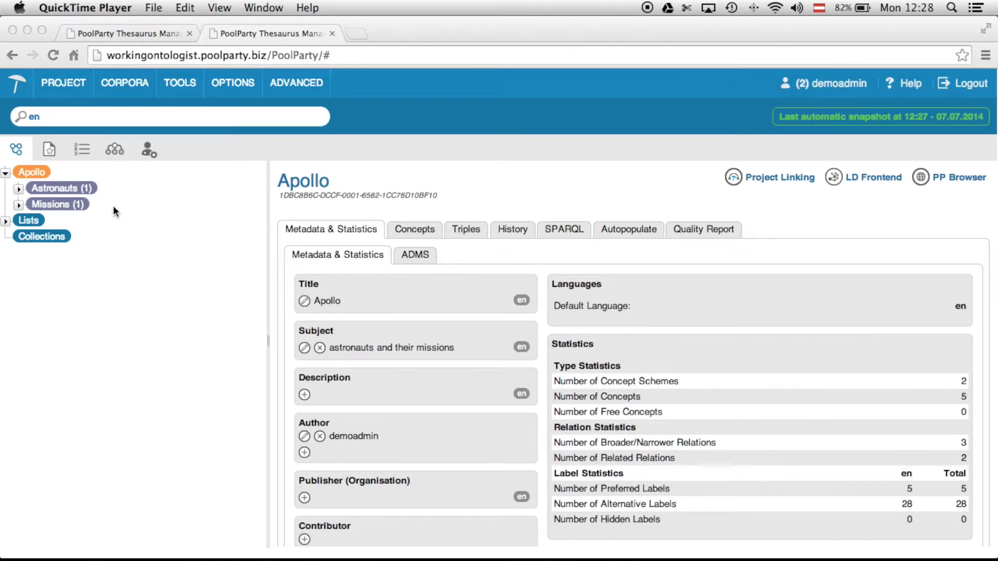
# - Expand Astronauts, Missions and Manned mission in the Apollo concept tree, then select Apollo 11
pyautogui.click(21, 192)
pyautogui.click(19, 190)
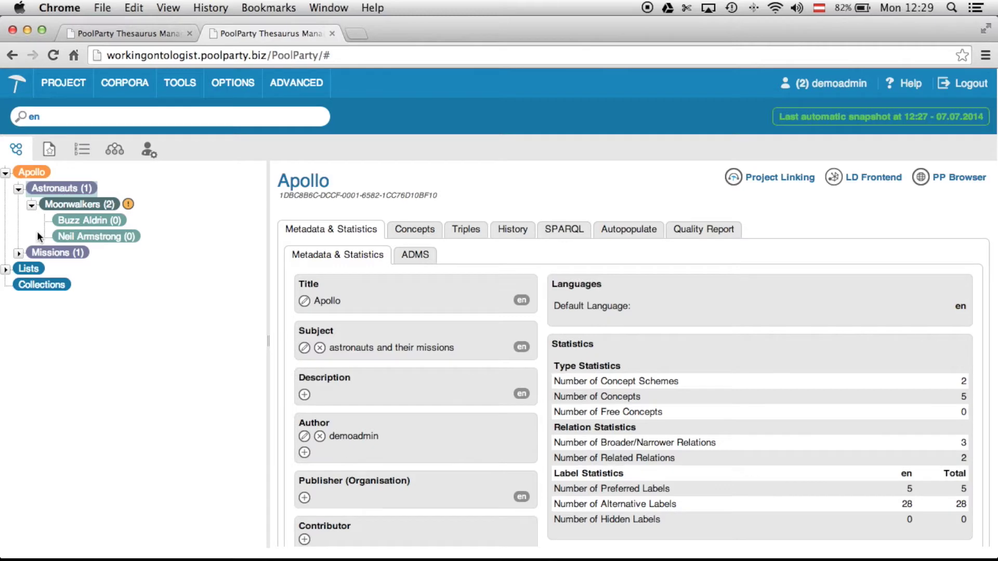
pyautogui.click(18, 255)
pyautogui.click(32, 269)
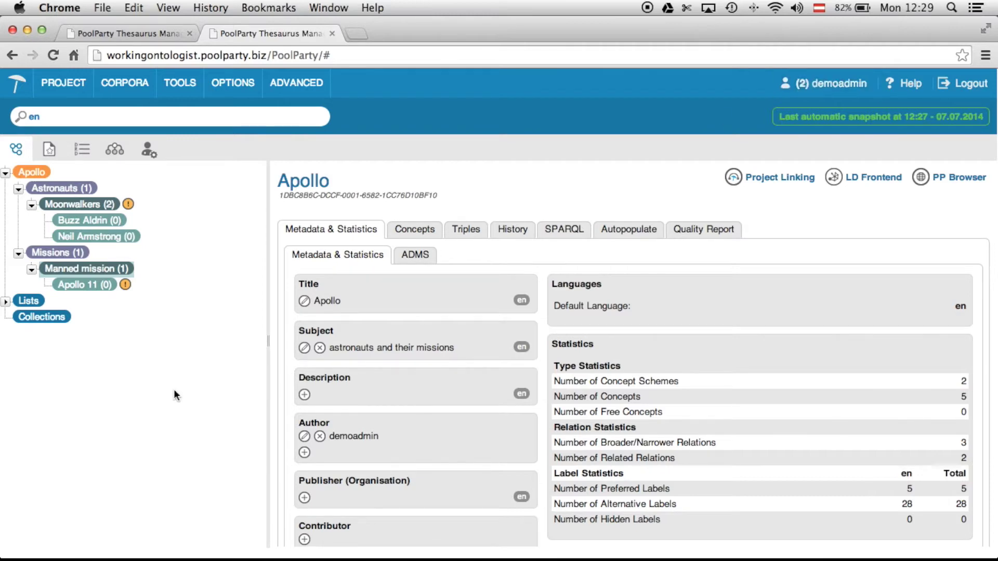
pyautogui.click(93, 289)
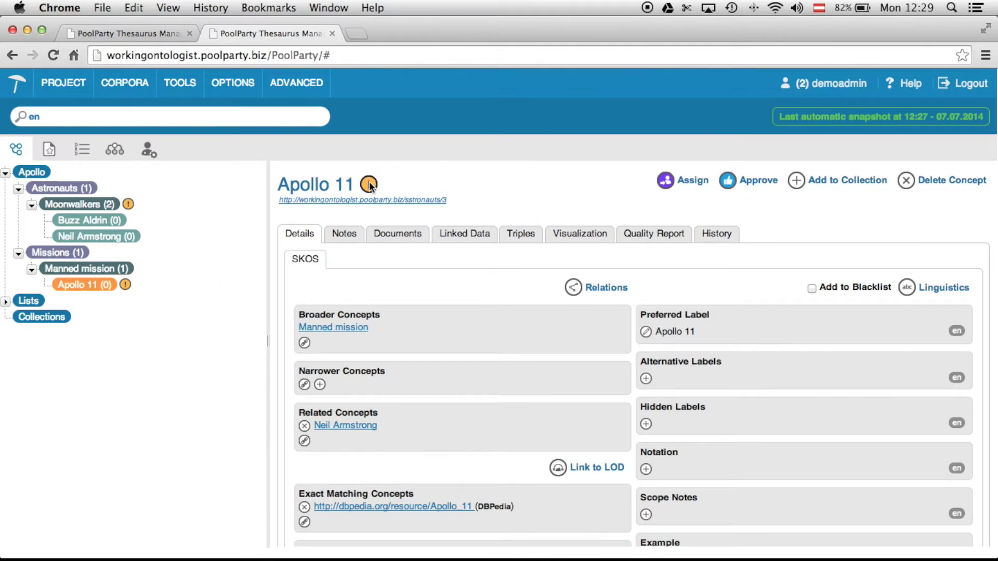
# - Review the Apollo 11 concept's details page and its workflow status
pyautogui.moveTo(370, 185)
# - Reassign Apollo 11 to demouser with the note 'Any synonyms are missing?'
pyautogui.click(693, 185)
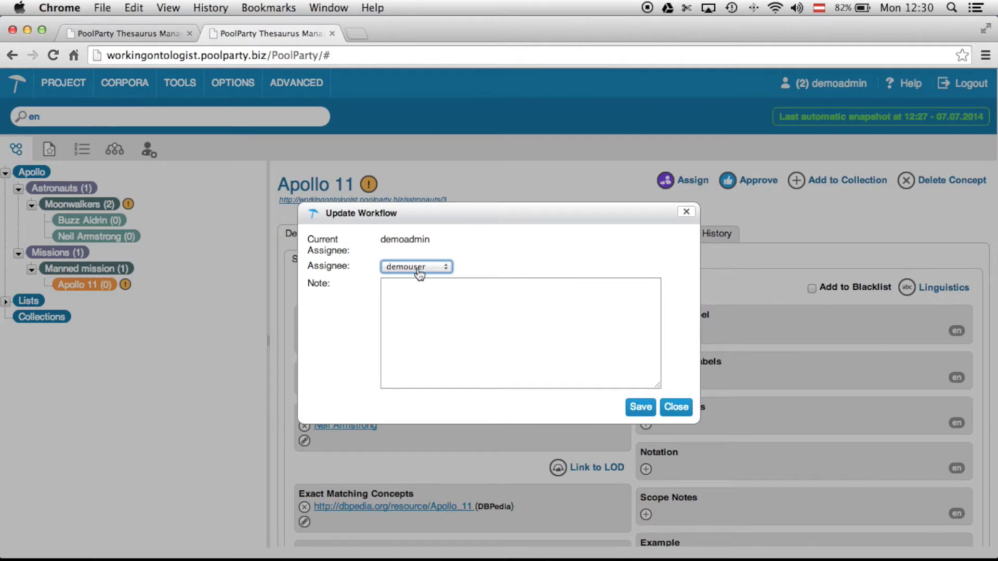
pyautogui.click(419, 271)
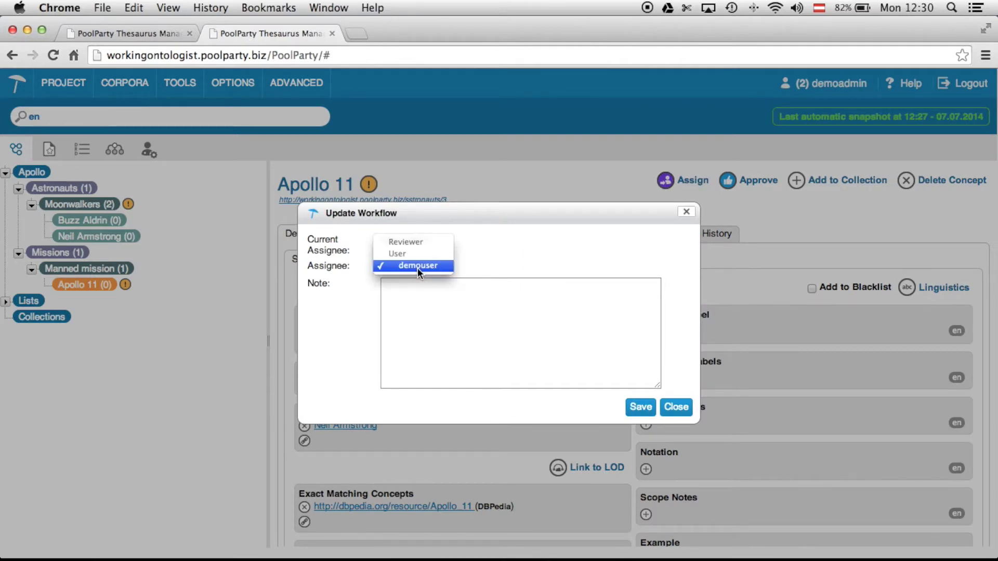
pyautogui.click(419, 272)
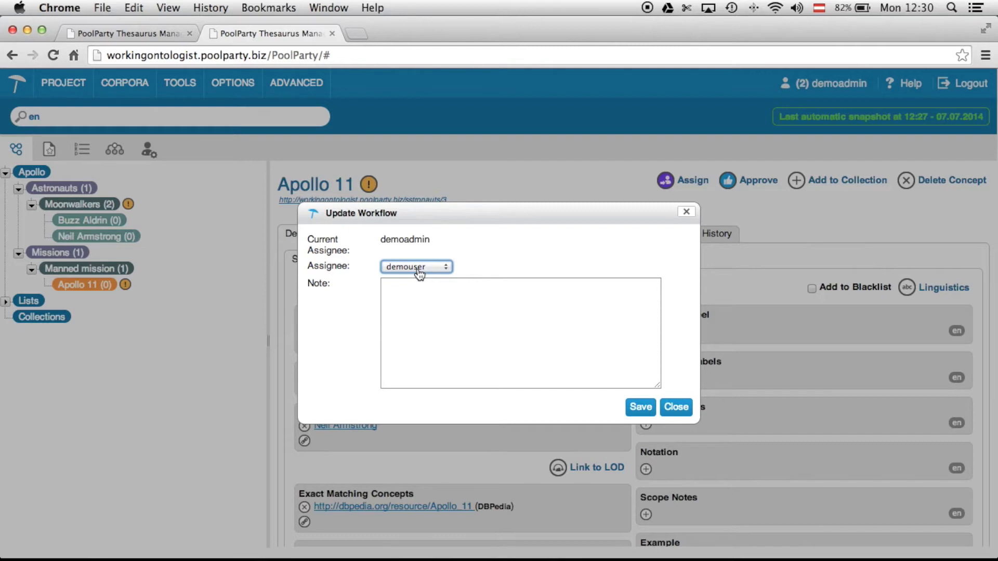
pyautogui.click(419, 272)
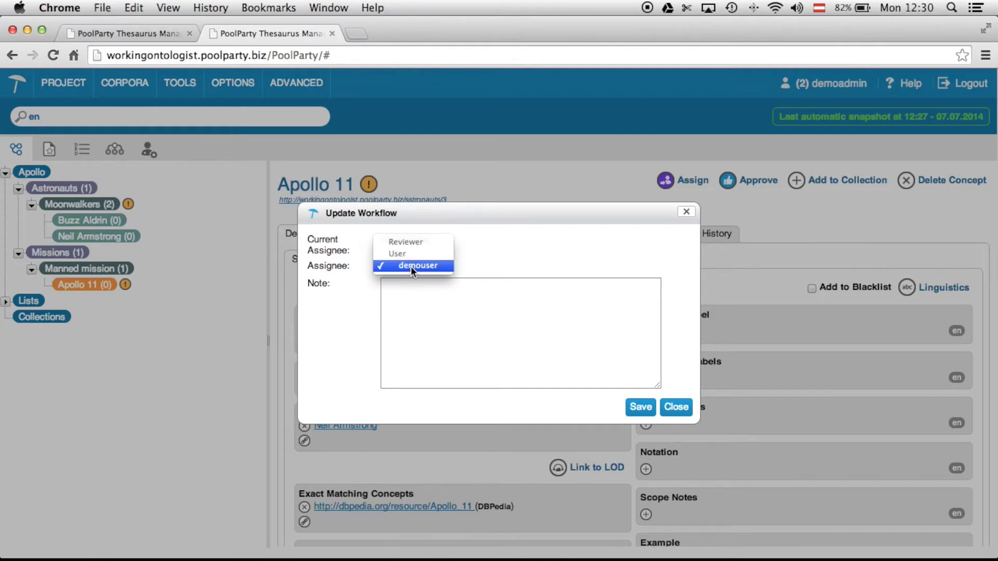
pyautogui.click(410, 266)
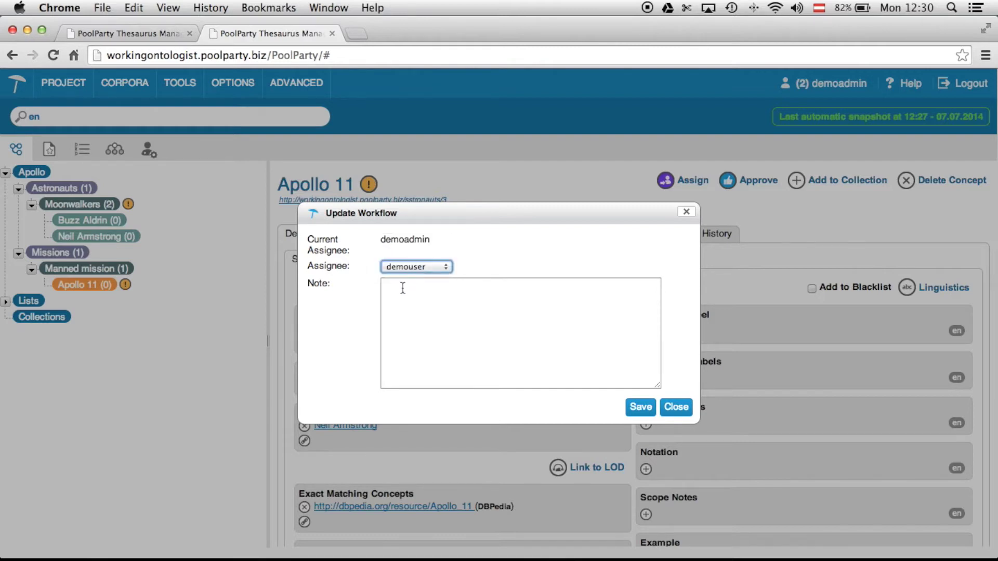
pyautogui.click(402, 288)
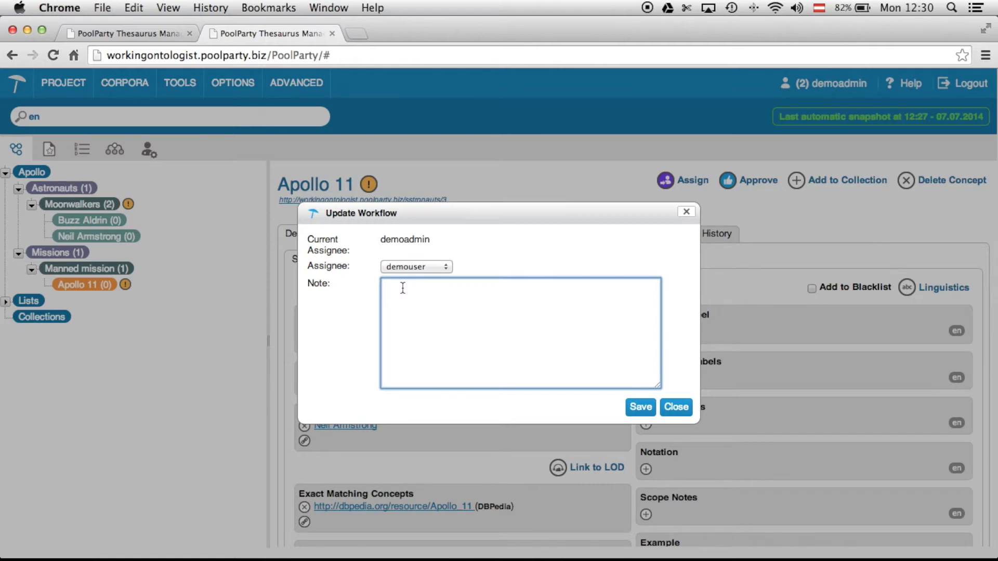
pyautogui.write('Any synonyms are missing?')
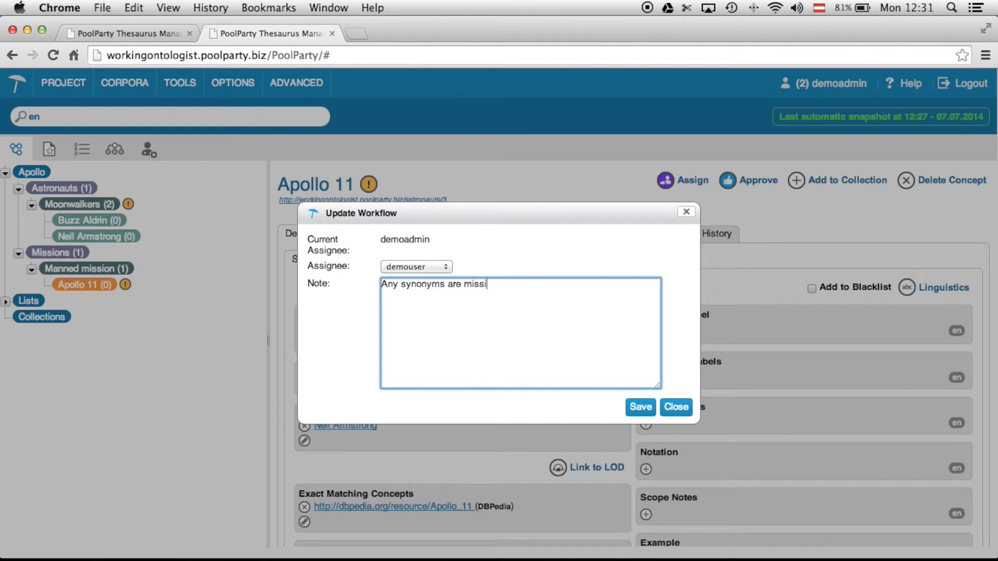
pyautogui.click(635, 410)
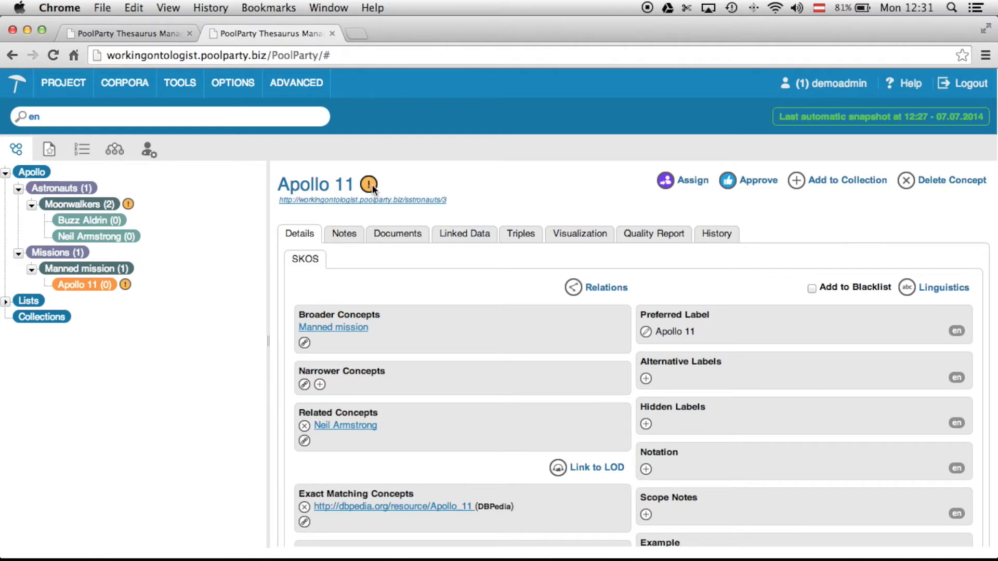
# - Check Apollo 11's assignee, then list '(1) Concepts for Review' from the account menu
pyautogui.moveTo(372, 188)
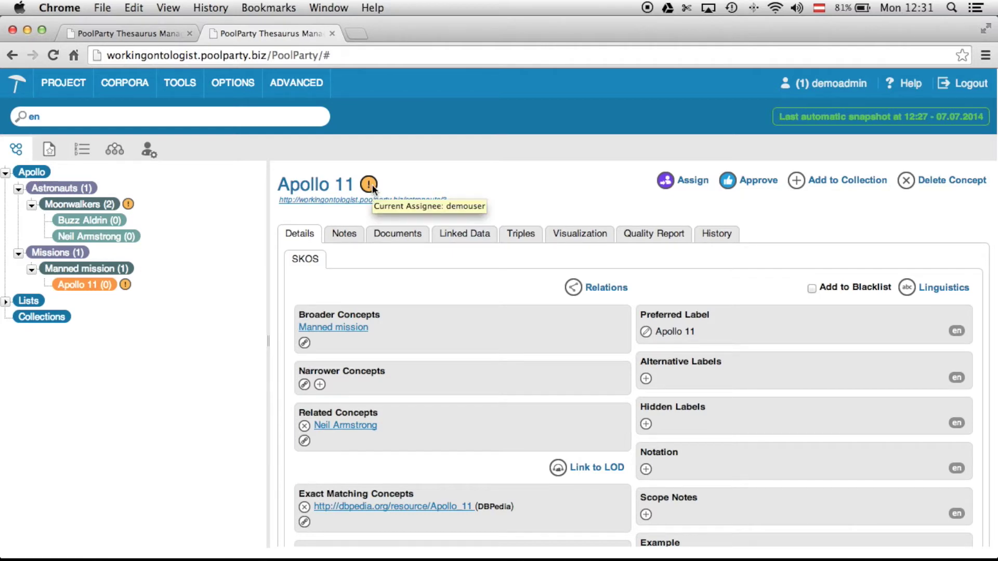
pyautogui.click(814, 86)
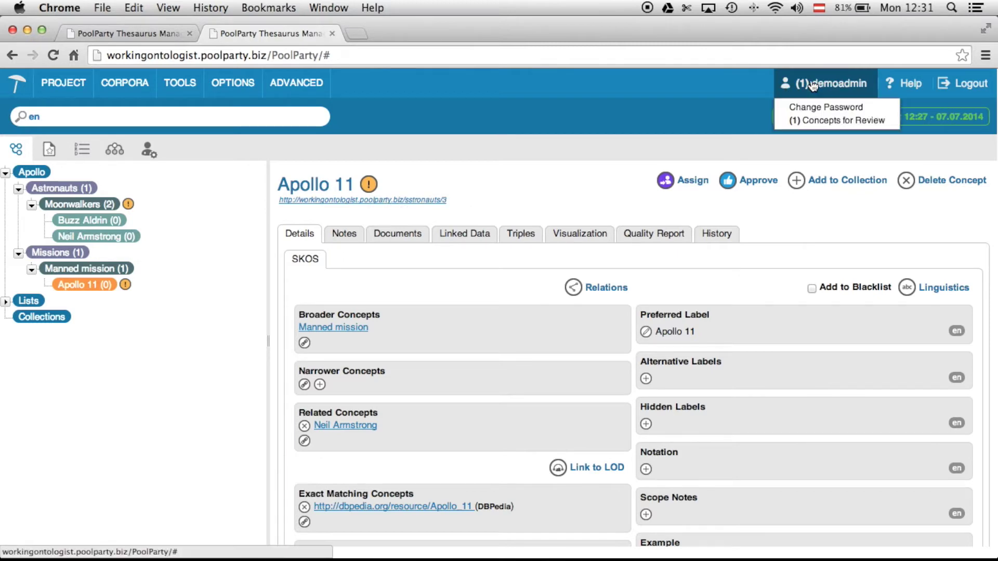
pyautogui.click(805, 114)
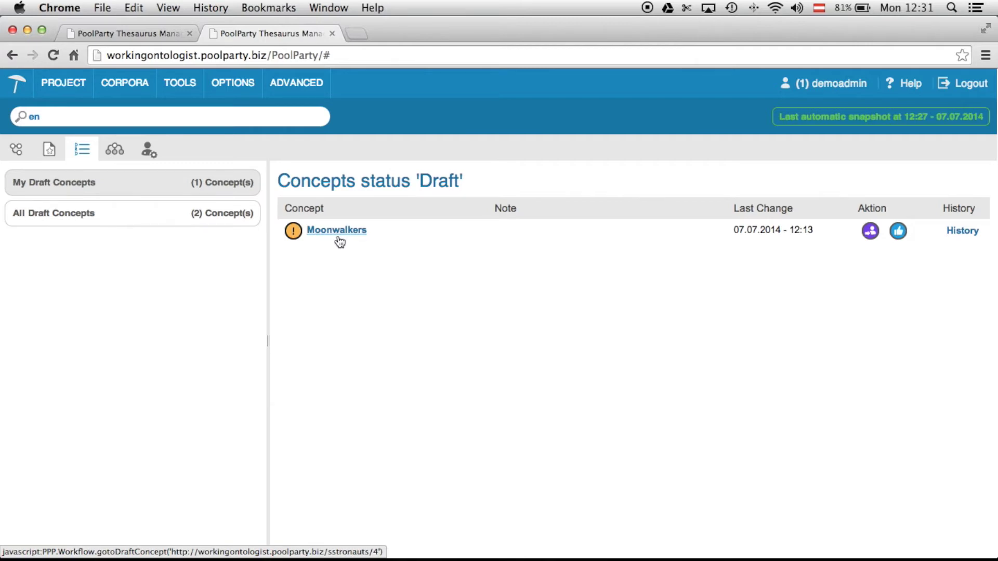
# - Show all draft concepts and inspect the Moonwalkers change history
pyautogui.click(157, 216)
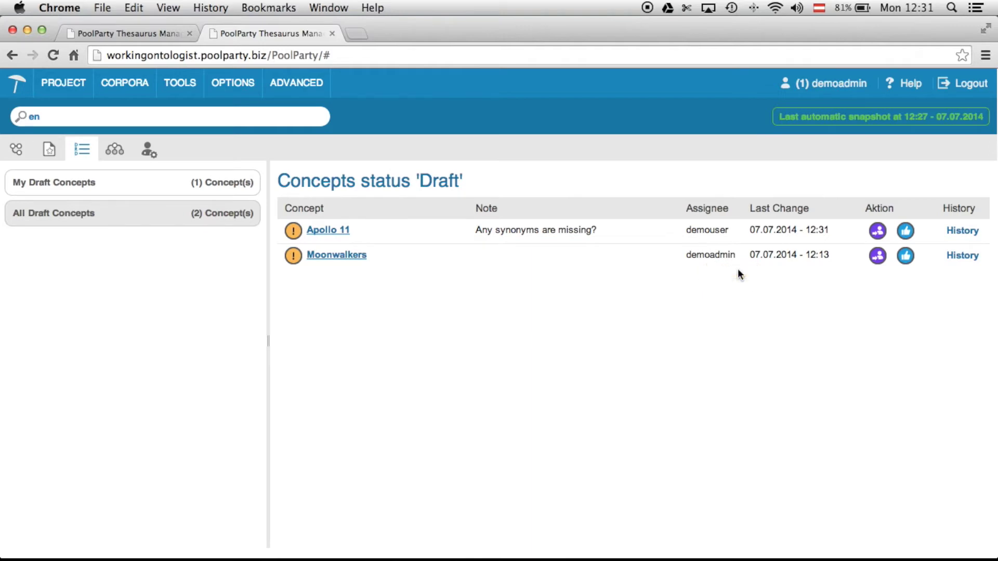
pyautogui.click(961, 256)
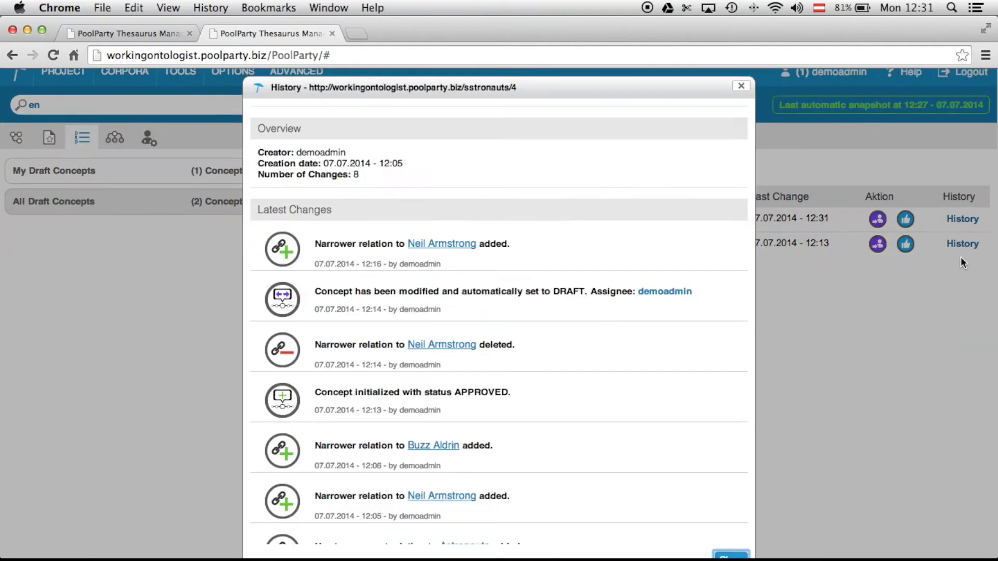
pyautogui.scroll(-3, 513, 326)
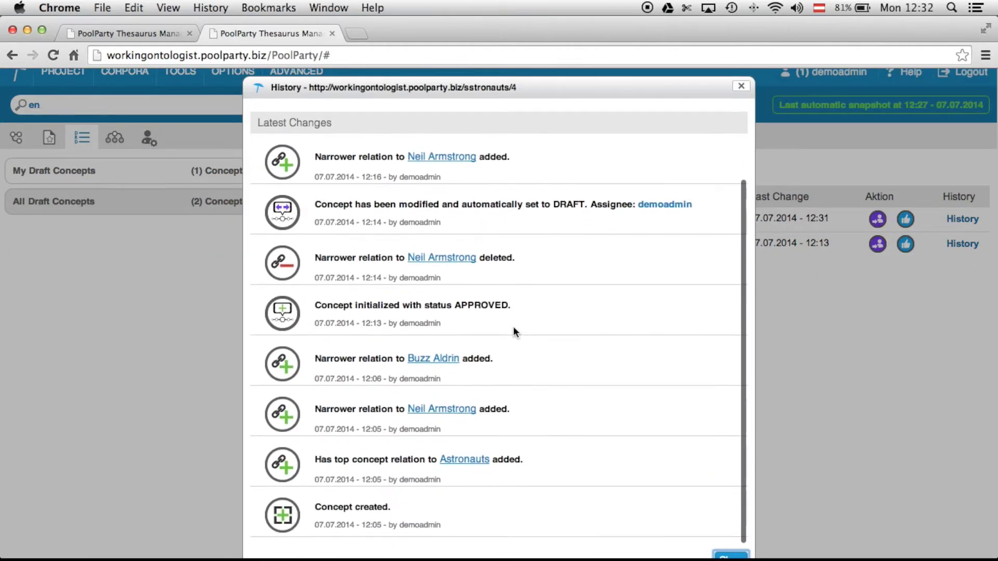
pyautogui.scroll(3, 513, 326)
pyautogui.scroll(1, 514, 326)
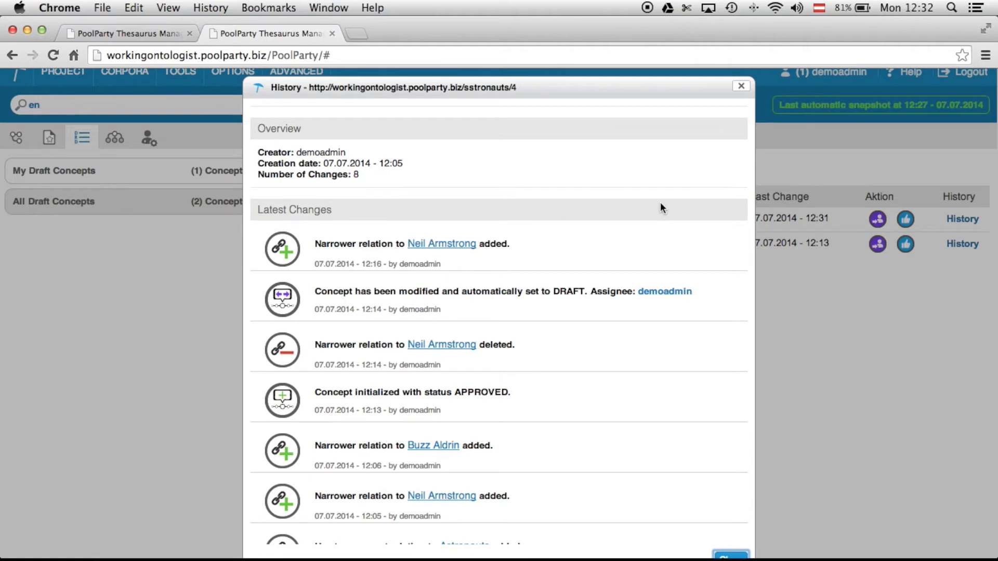
pyautogui.click(741, 87)
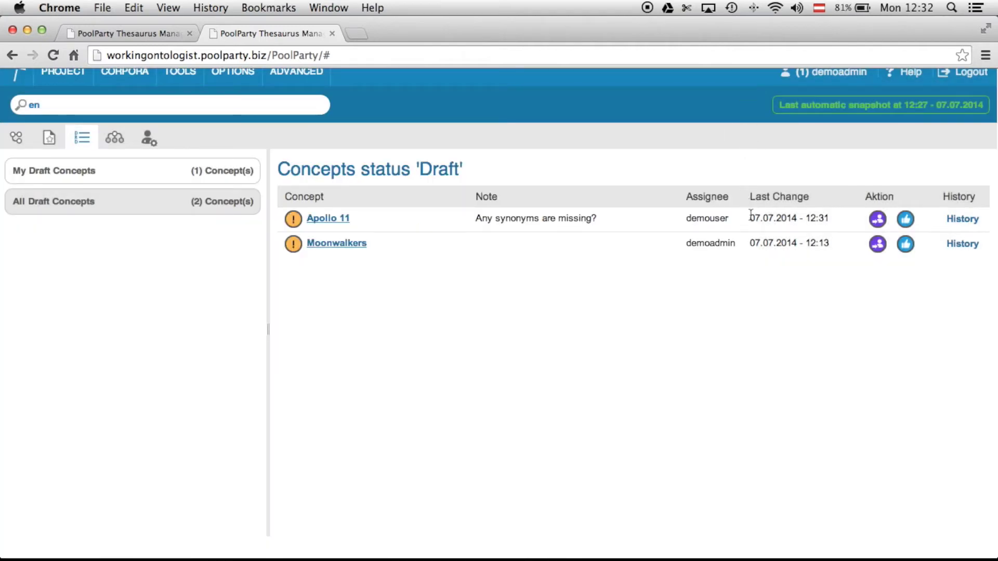
# - Approve Moonwalkers with the note 'Everything okay. Apollo 11 was commanded by Neil Armstrong.'
pyautogui.click(905, 245)
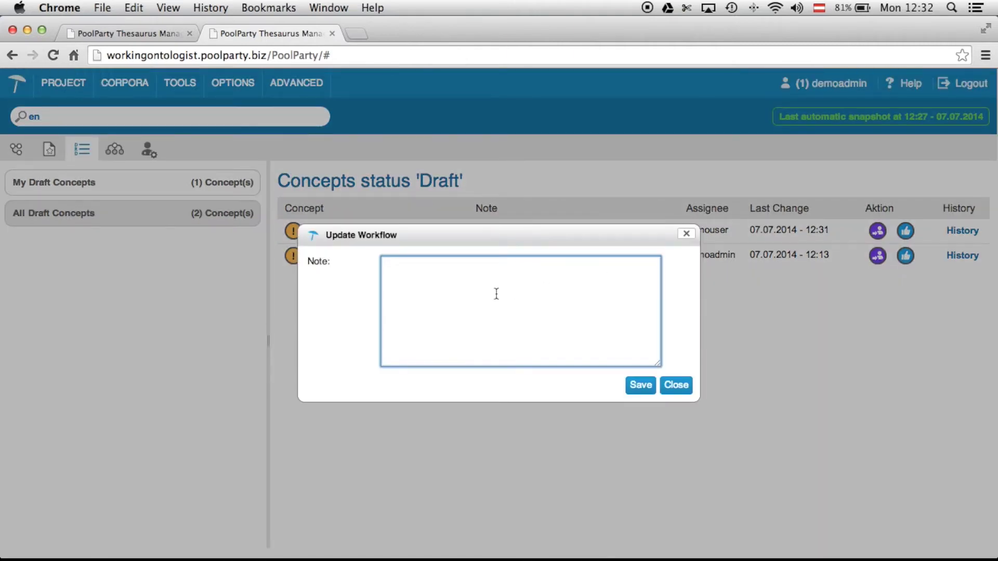
pyautogui.write('Everything okay. Apollo 11 was commanded by Neil Armstrong.')
pyautogui.click(641, 385)
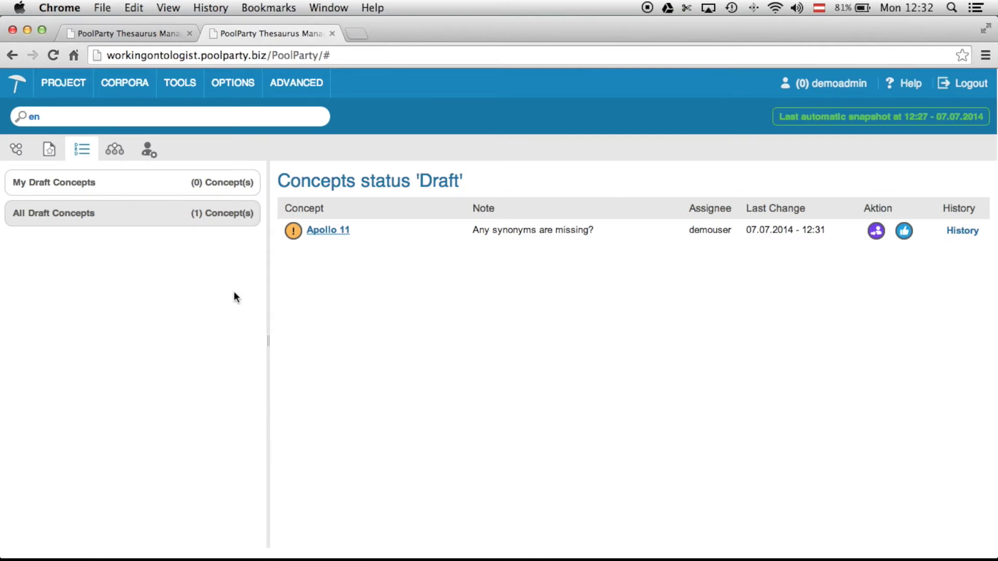
# - Check My Draft Concepts and All Draft Concepts, then log out
pyautogui.click(120, 195)
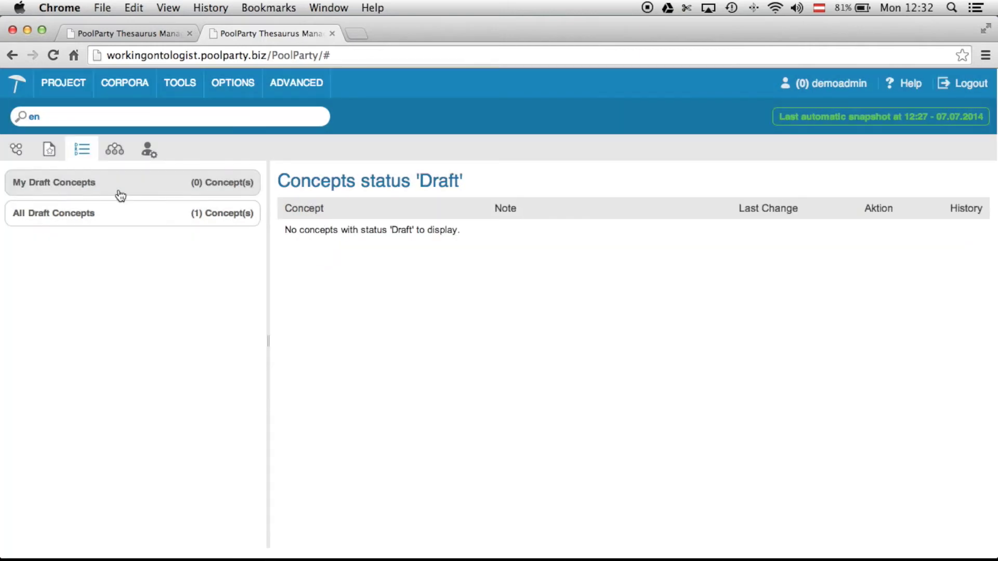
pyautogui.click(105, 218)
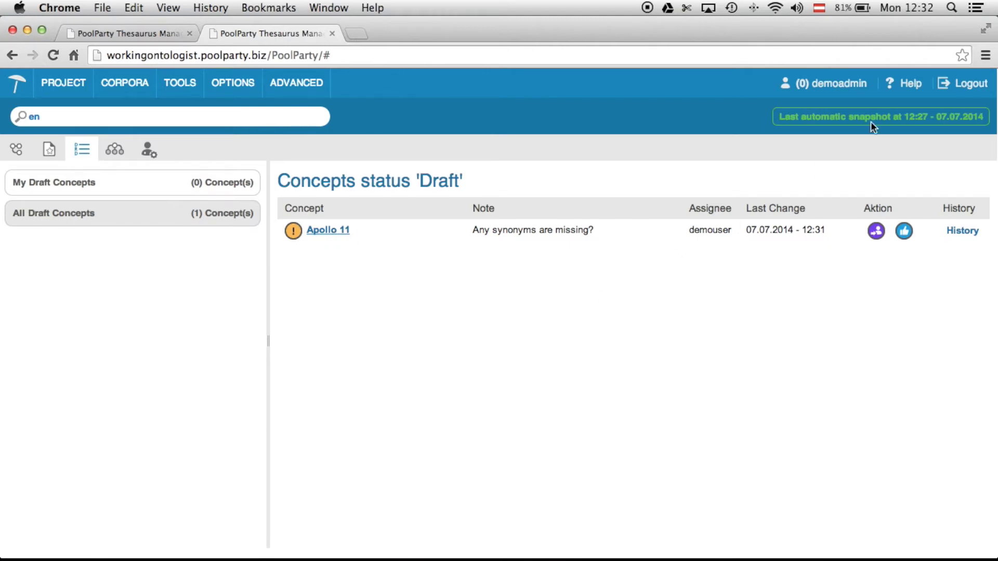
pyautogui.click(967, 91)
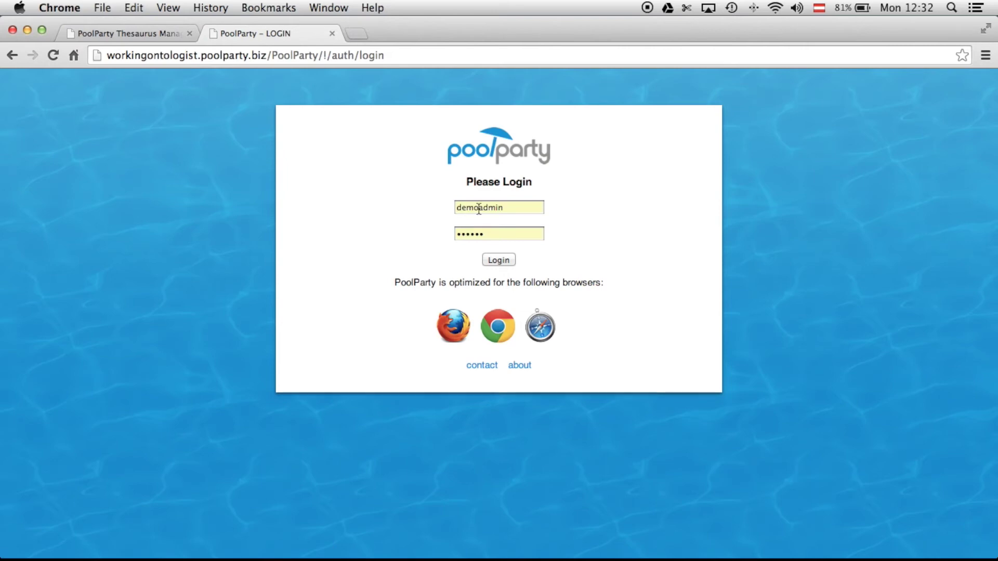
# - Log in as demouser with its password and let the browser save it
pyautogui.moveTo(479, 209); pyautogui.dragTo(521, 208)
pyautogui.press('Tab')
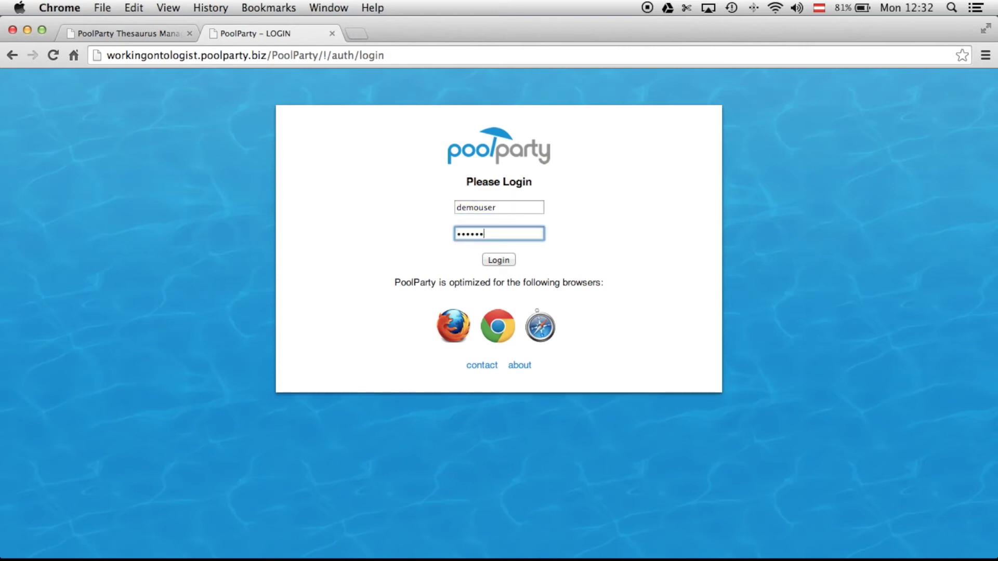
pyautogui.click(502, 257)
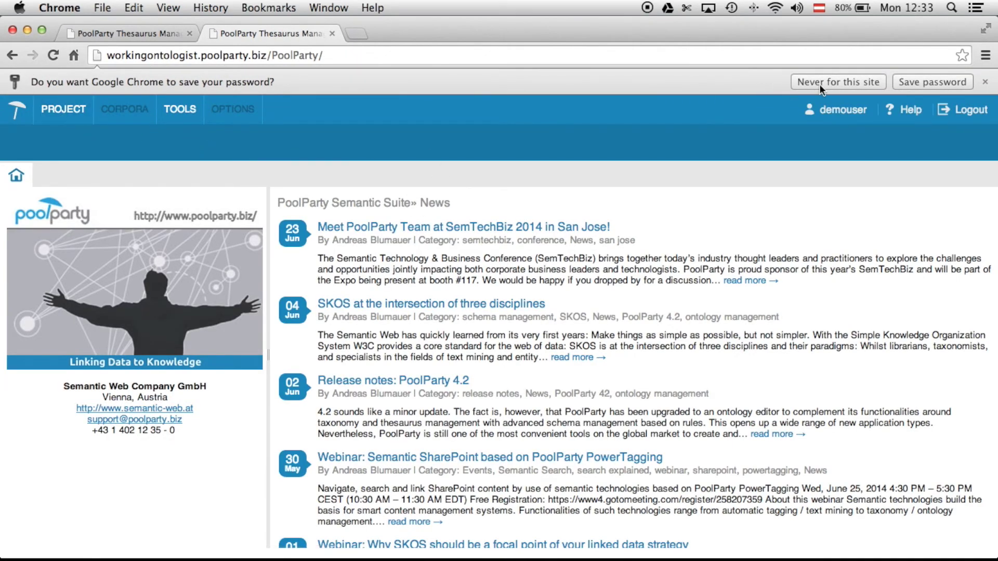
pyautogui.click(934, 81)
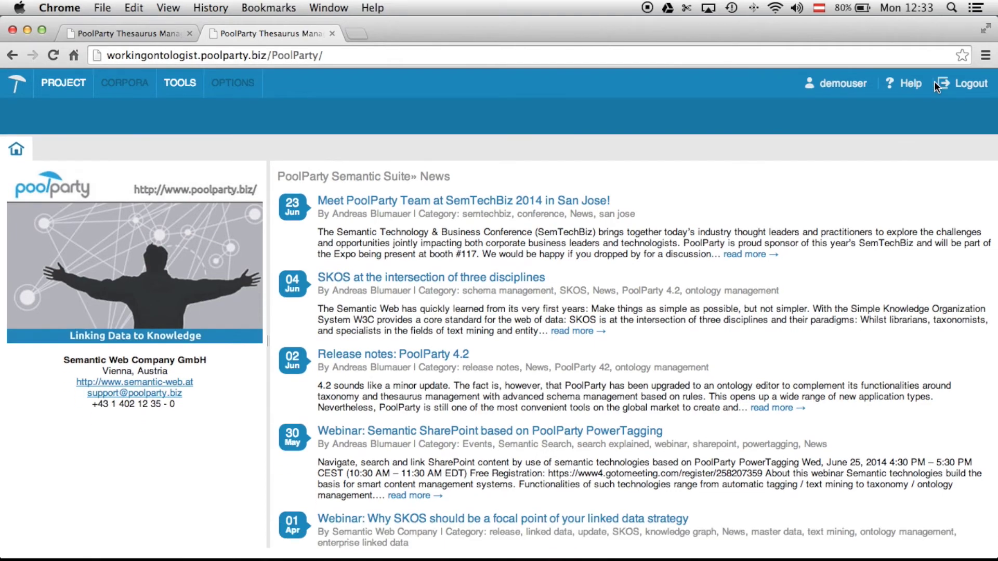
# - Open the Apollo project via PROJECT > Quick Open
pyautogui.click(74, 89)
pyautogui.moveTo(83, 120)
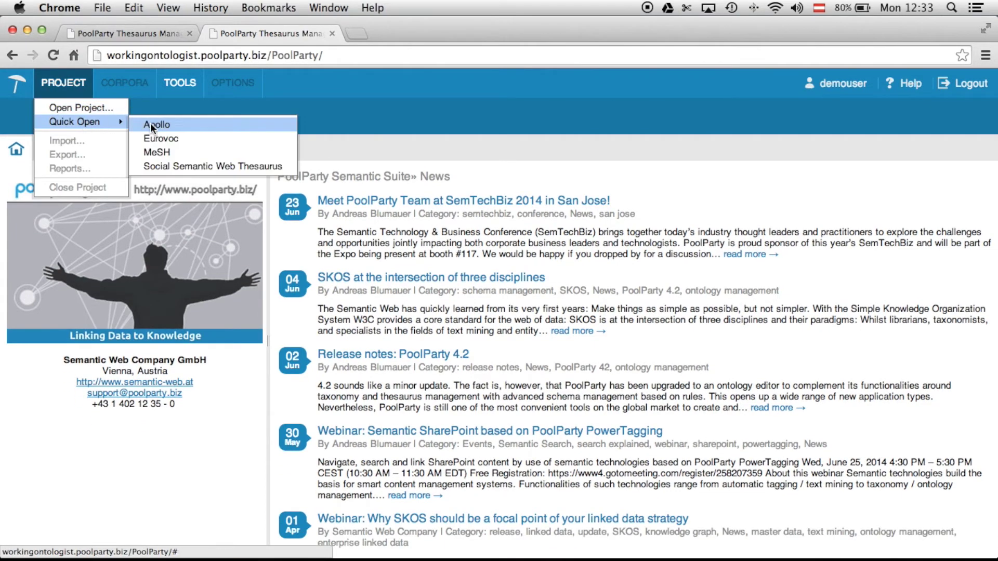
pyautogui.click(151, 123)
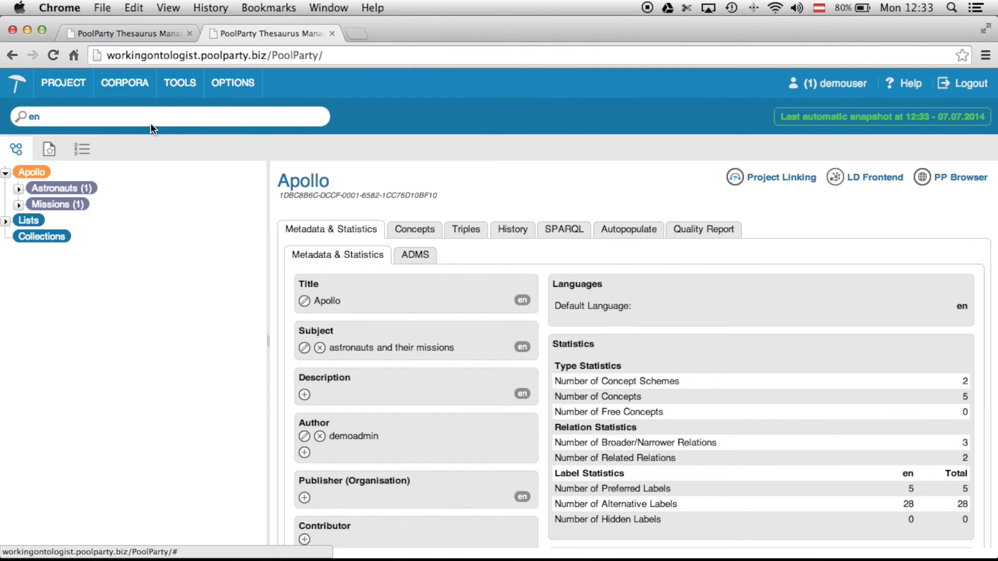
# - Open Apollo 11 from the Draft concepts status list
pyautogui.click(93, 151)
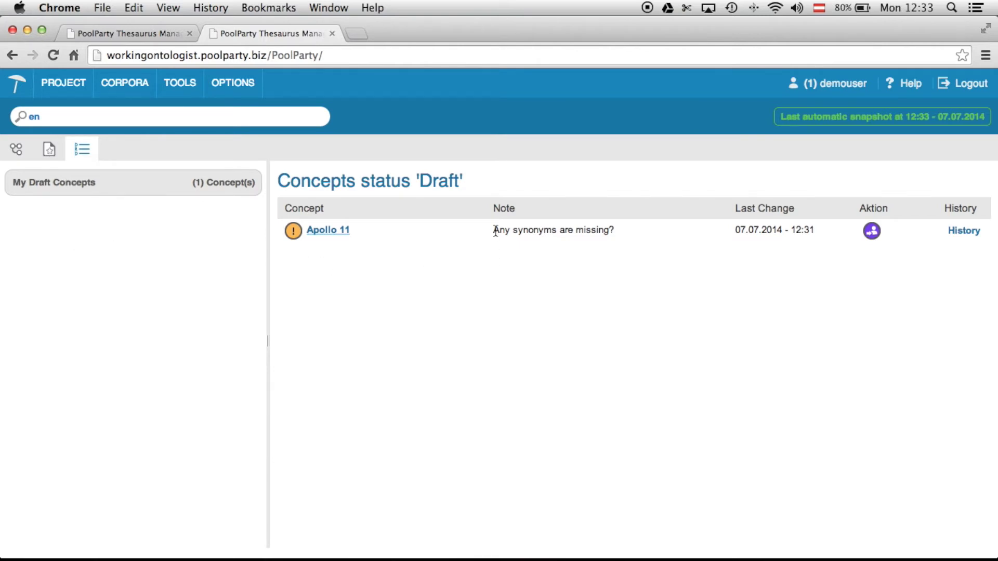
pyautogui.click(346, 232)
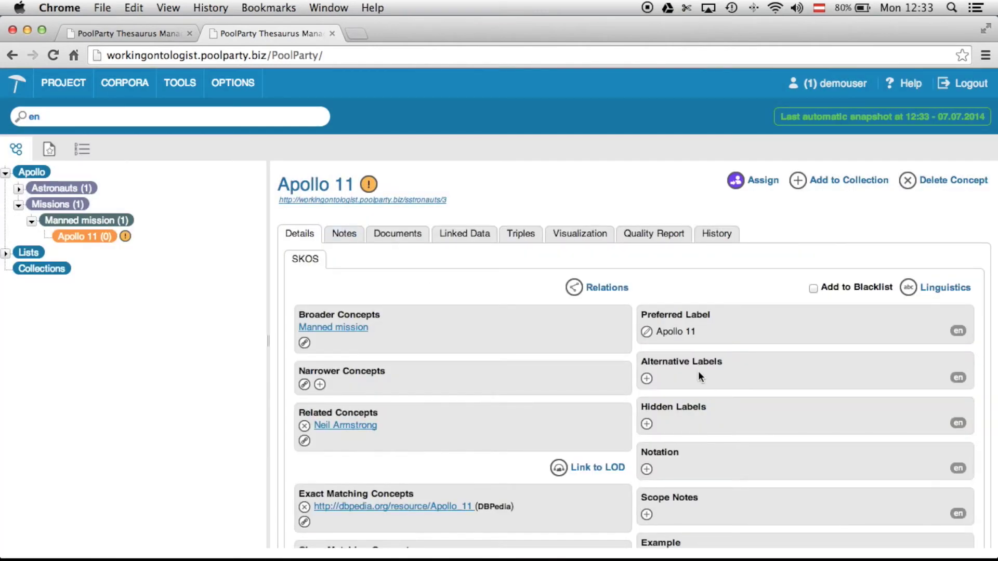
# - Add the alternative label 'Apollo eleven' to Apollo 11
pyautogui.click(647, 378)
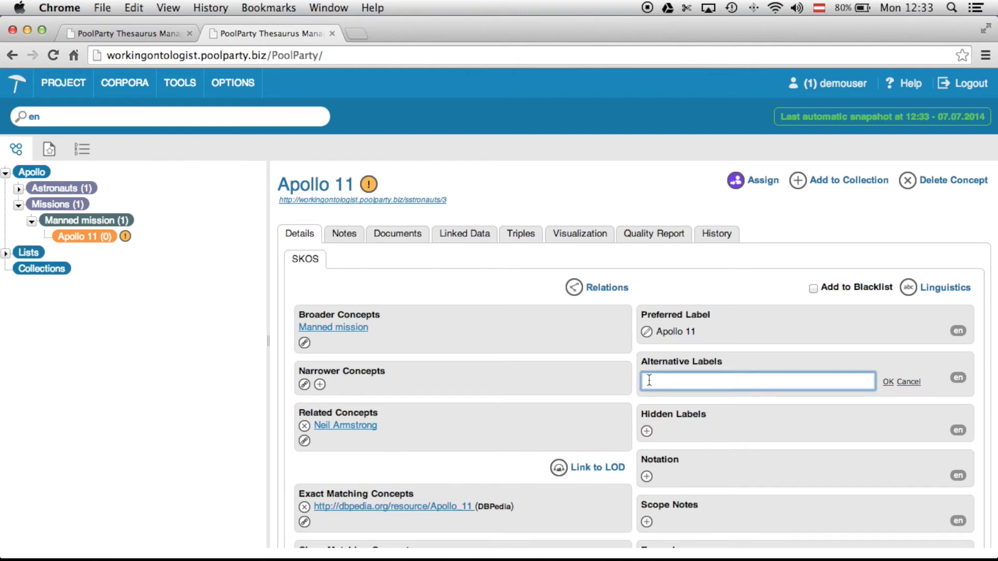
pyautogui.write('Apollo eleven')
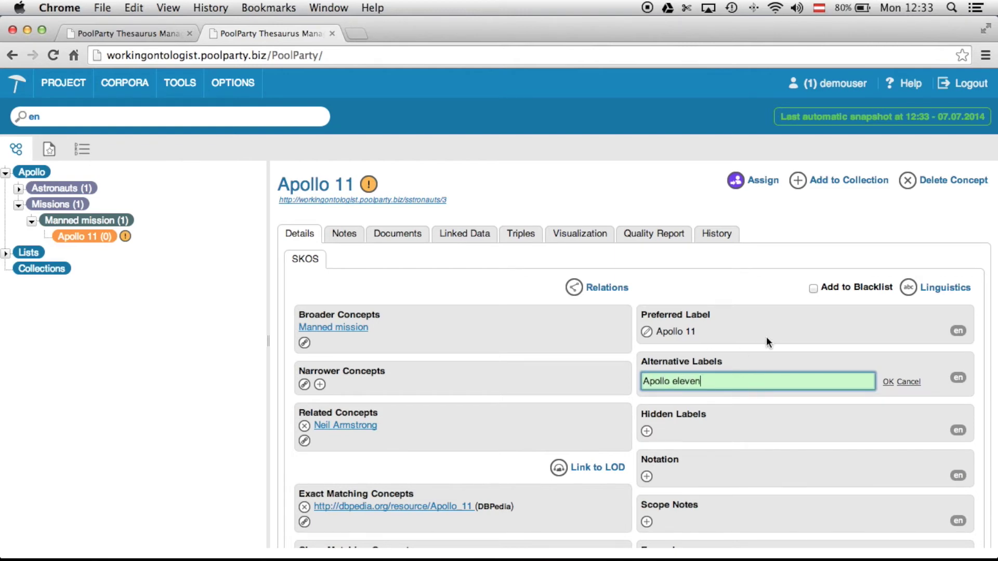
pyautogui.press('Return')
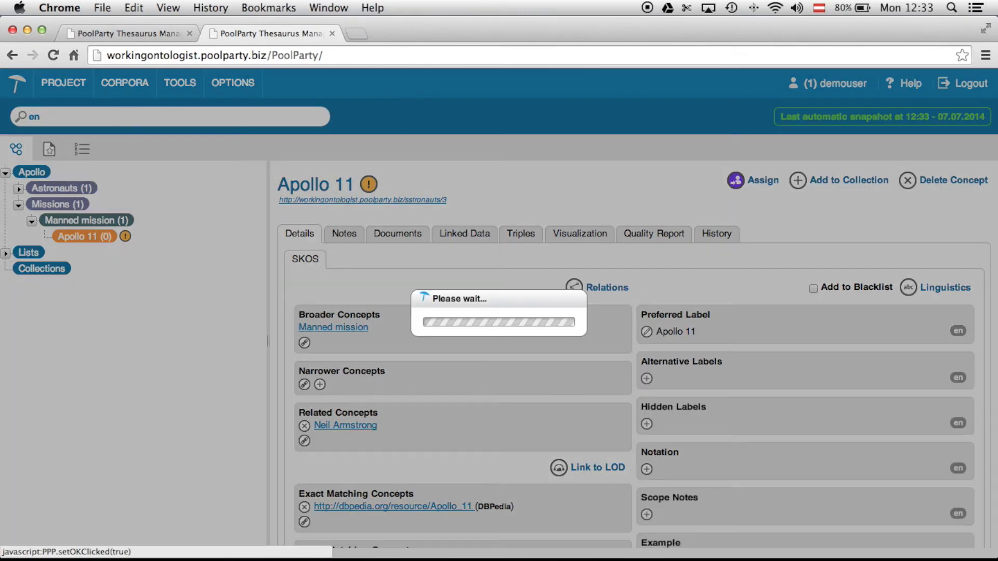
pyautogui.click(757, 182)
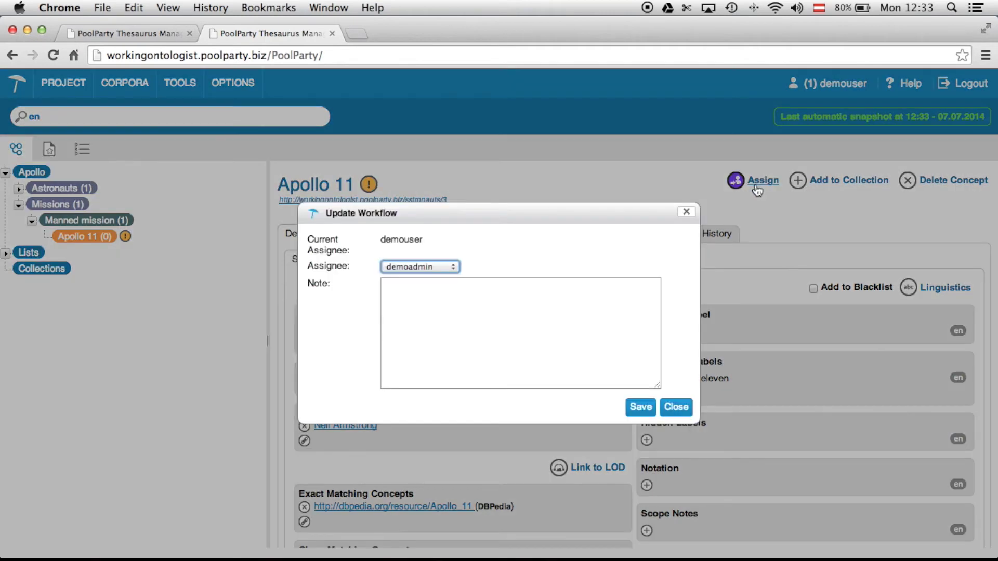
# - Assign Apollo 11 to demoadmin noting 'I think now it's complete.' and recheck the drafts list
pyautogui.click(431, 267)
pyautogui.click(430, 265)
pyautogui.click(423, 285)
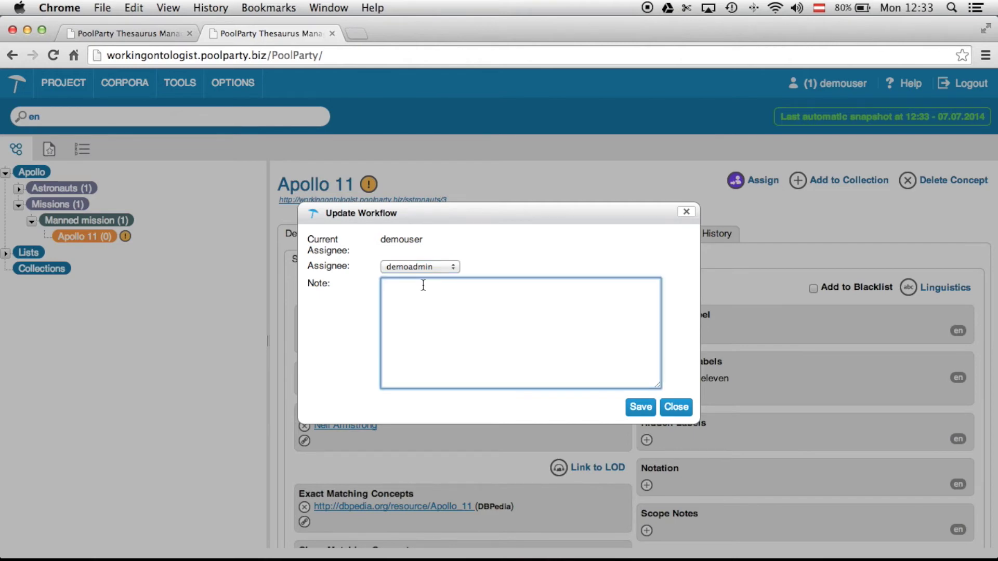
pyautogui.write("I think now it's complete.")
pyautogui.click(640, 407)
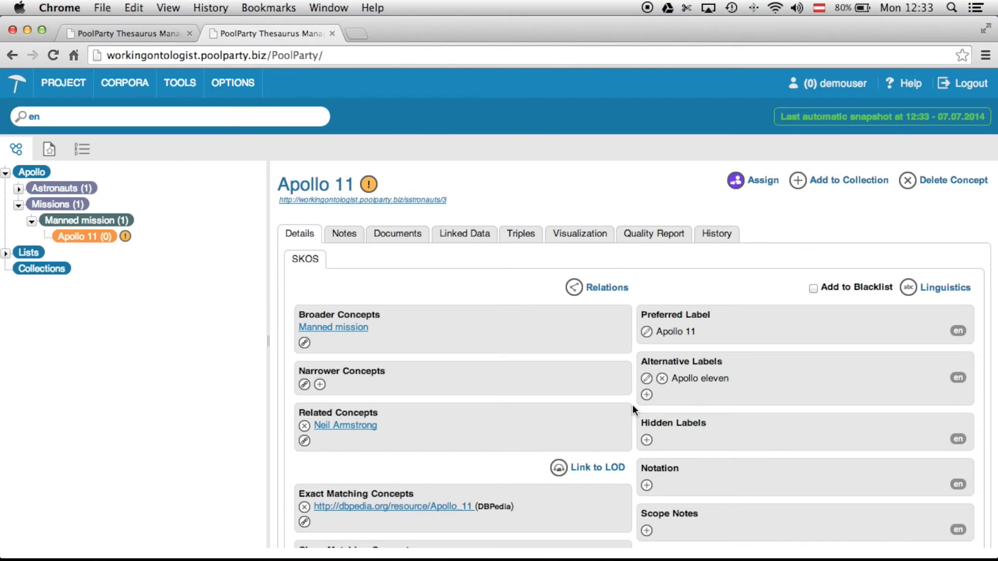
pyautogui.click(83, 149)
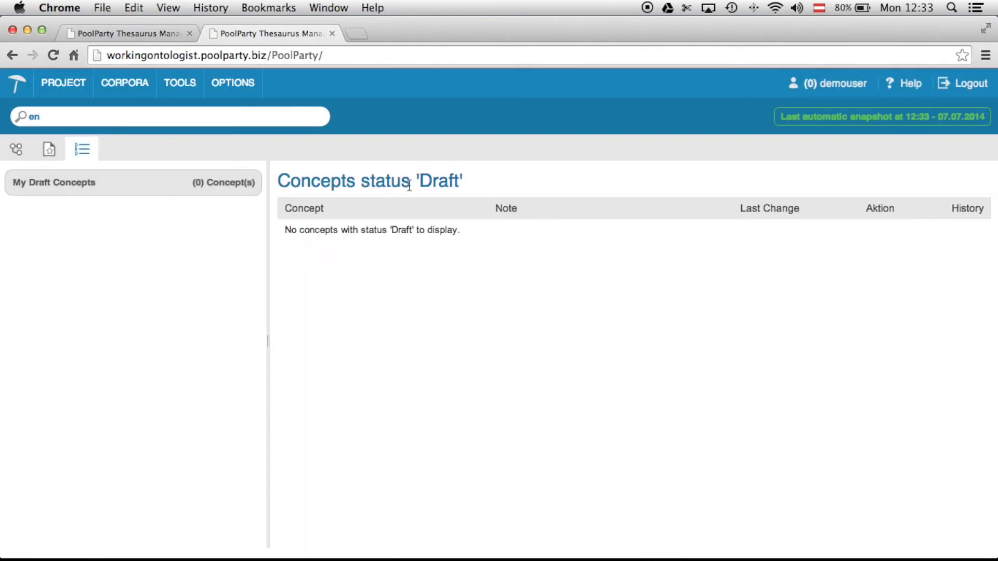
# - Log out and sign back in under the demoadmin administrator account
pyautogui.click(963, 87)
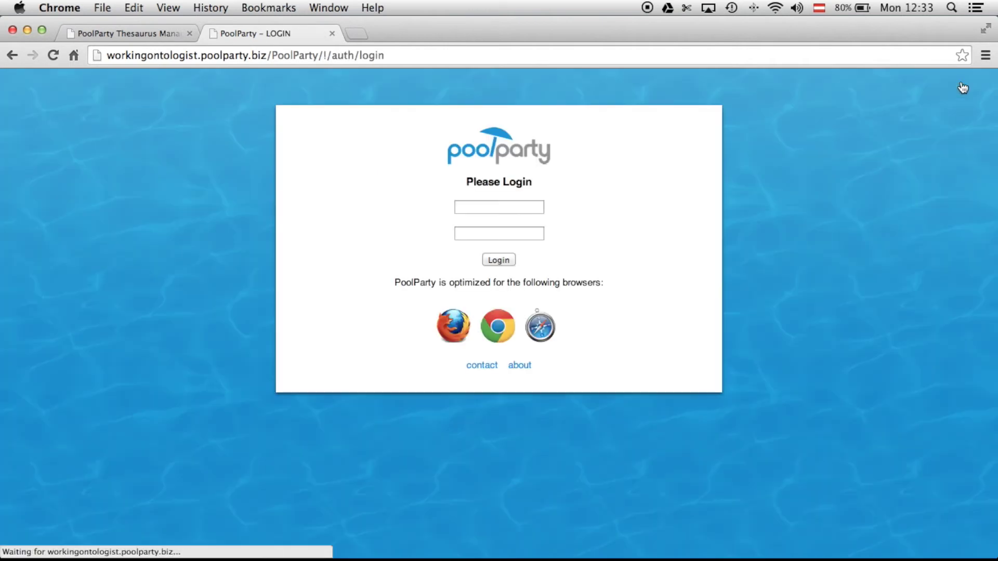
pyautogui.doubleClick(479, 210)
pyautogui.write('demoadmin')
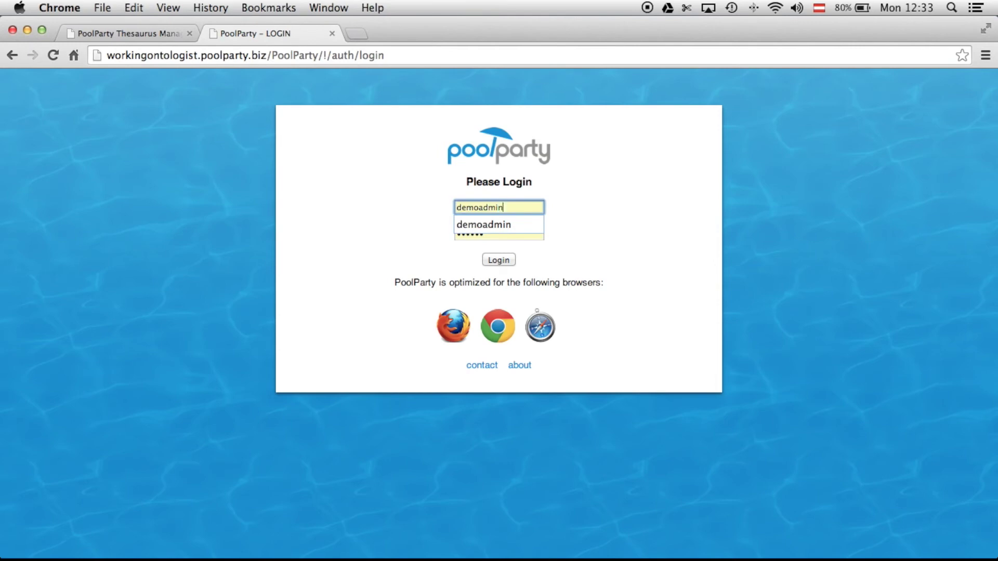
pyautogui.press('Down')
pyautogui.press('Return')
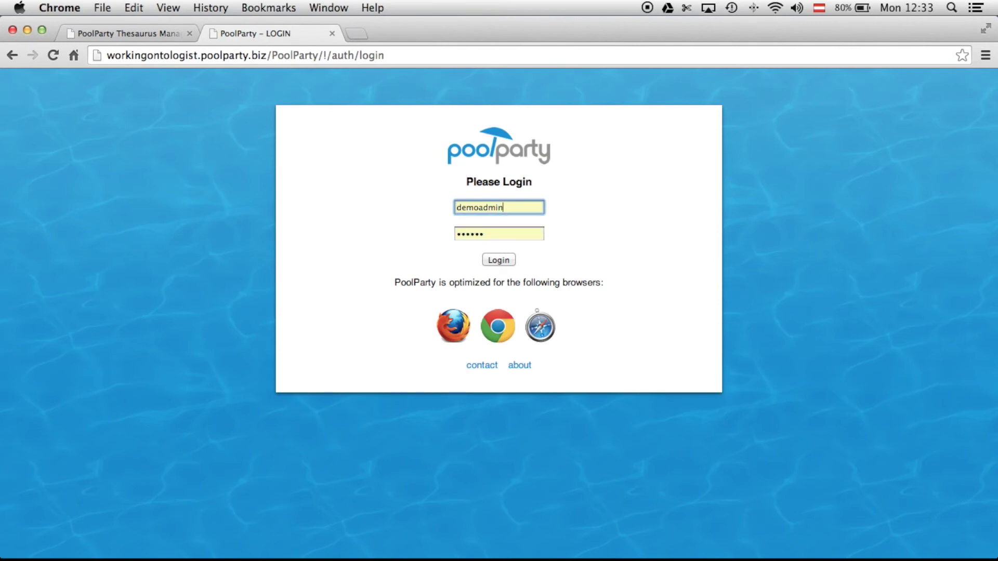
pyautogui.click(501, 260)
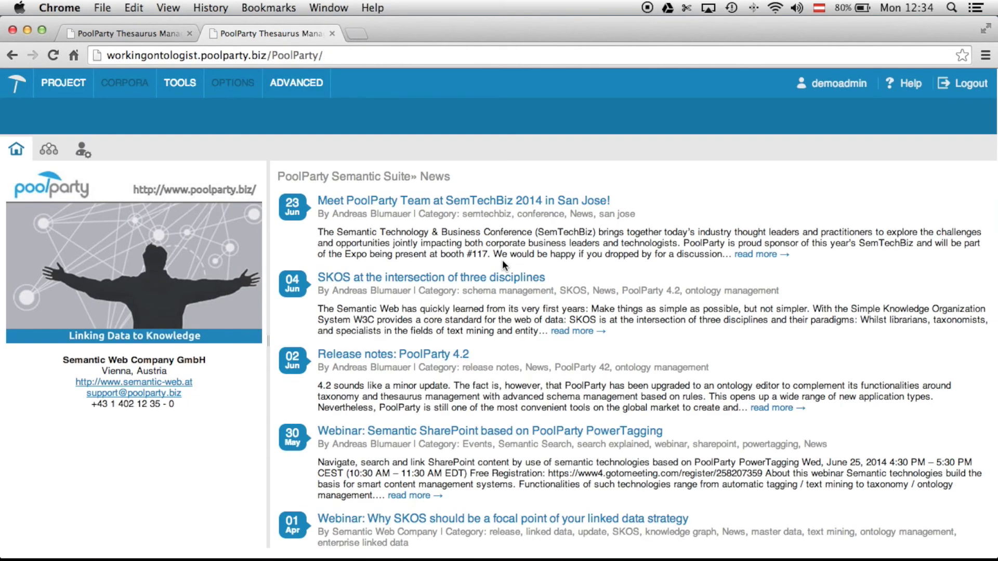
pyautogui.click(68, 84)
# - Quick Open the Apollo project and bring up its list of draft concepts
pyautogui.moveTo(98, 134)
pyautogui.click(185, 140)
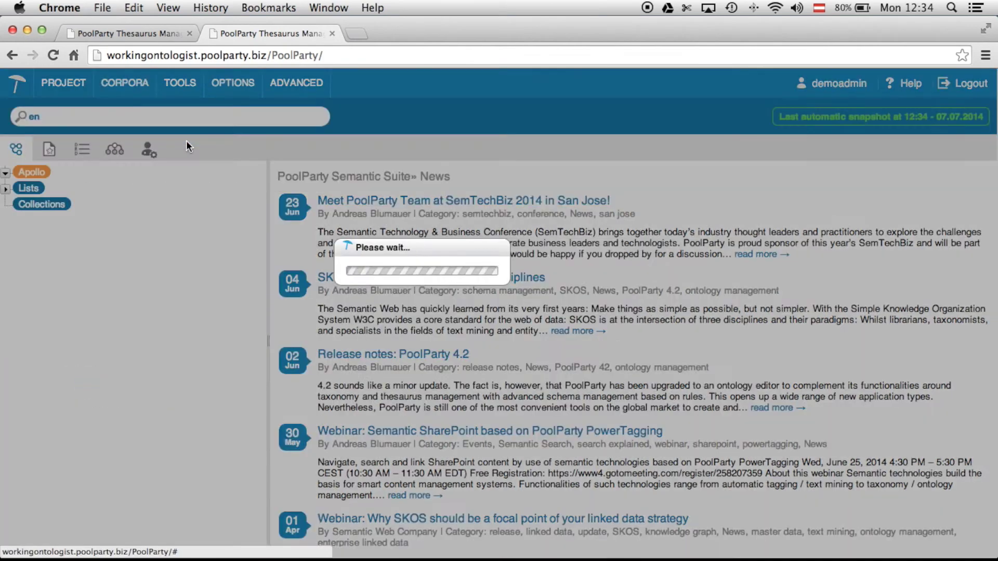
pyautogui.click(83, 153)
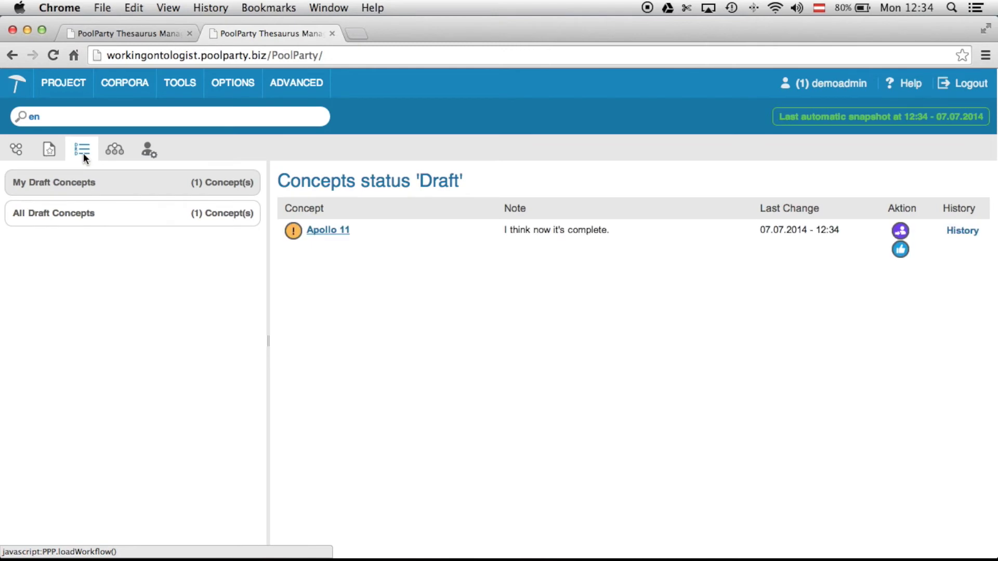
# - List the Concepts for Review and check Apollo 11's change history
pyautogui.click(808, 84)
pyautogui.click(809, 118)
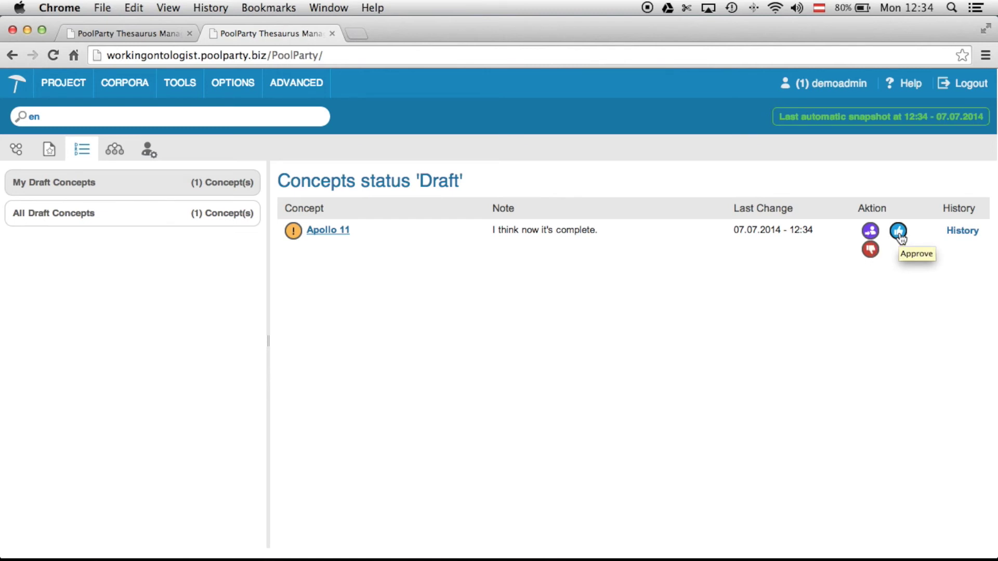
pyautogui.click(960, 232)
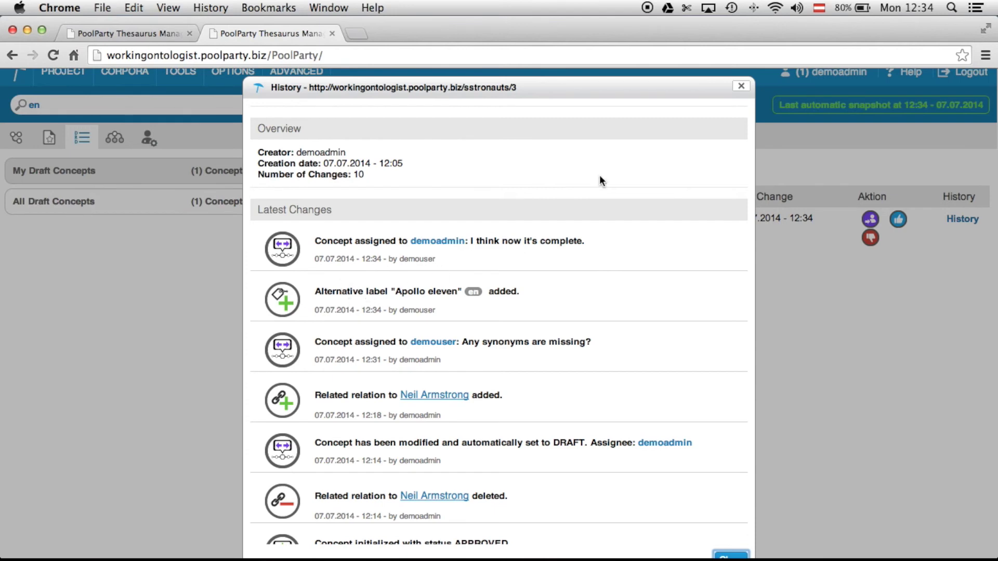
pyautogui.click(741, 88)
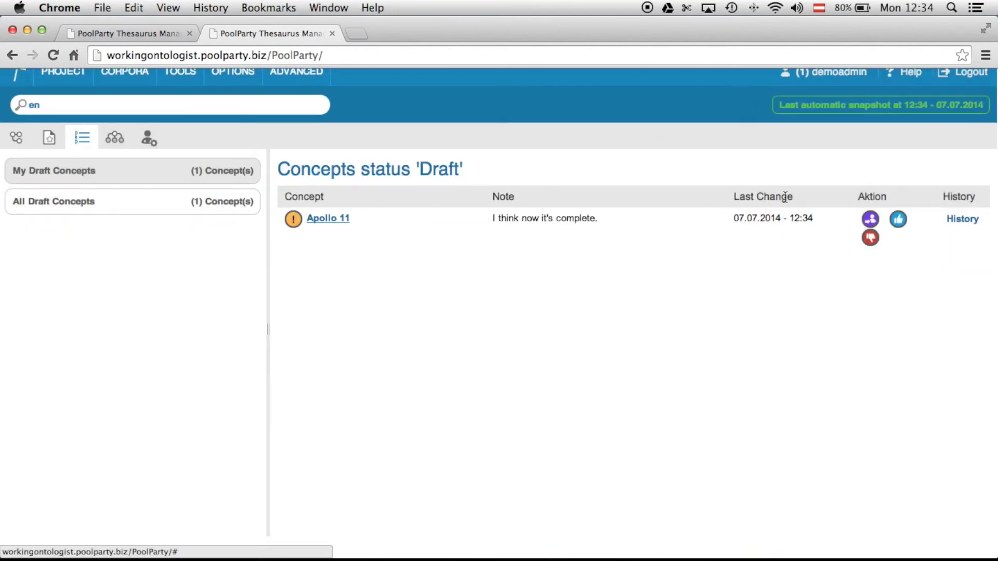
# - Approve the Apollo 11 draft with an empty approval note, then return to the concept tree
pyautogui.click(899, 220)
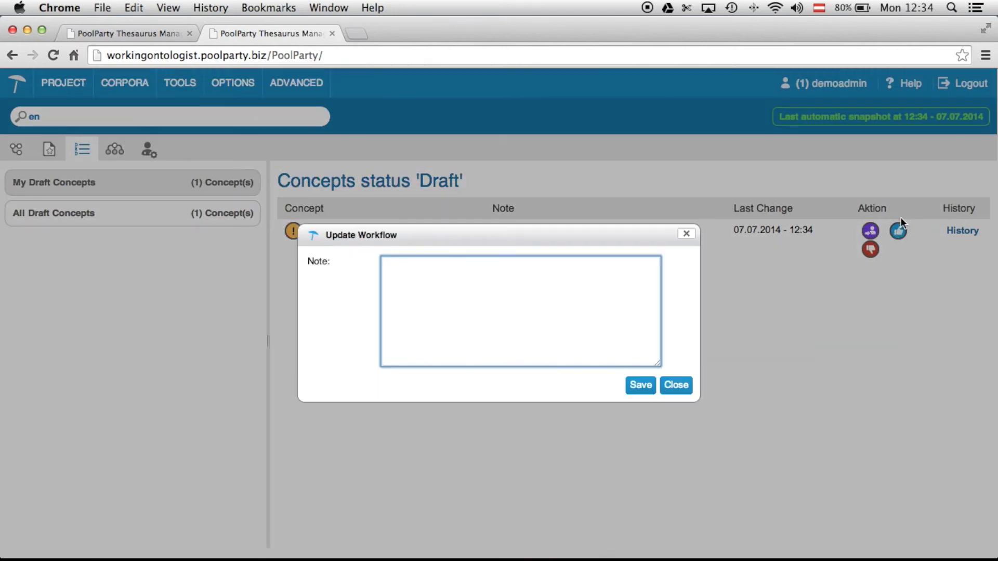
pyautogui.write('okay')
pyautogui.press('BackSpace')
pyautogui.press('BackSpace')
pyautogui.press('BackSpace')
pyautogui.press('BackSpace')
pyautogui.click(640, 384)
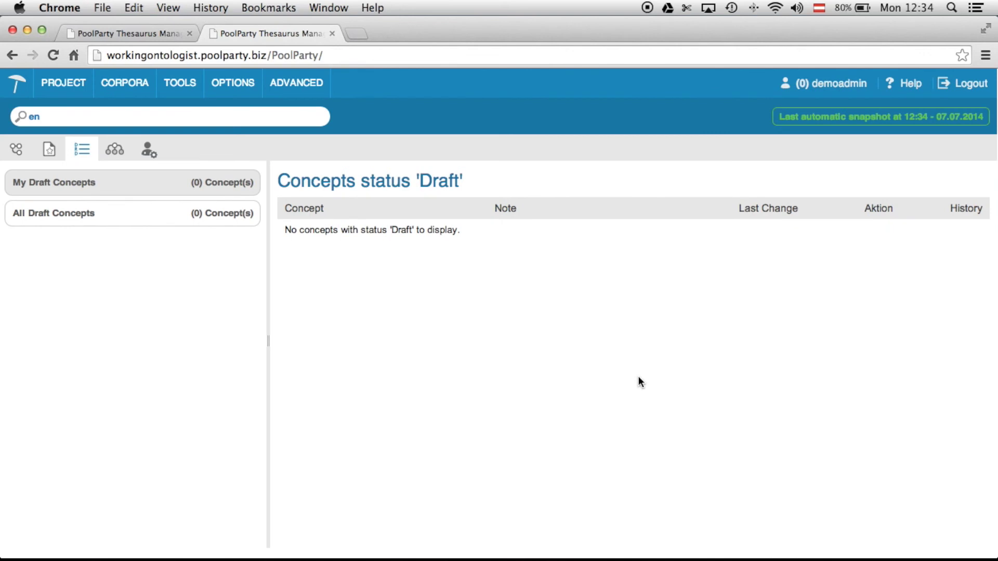
pyautogui.click(19, 156)
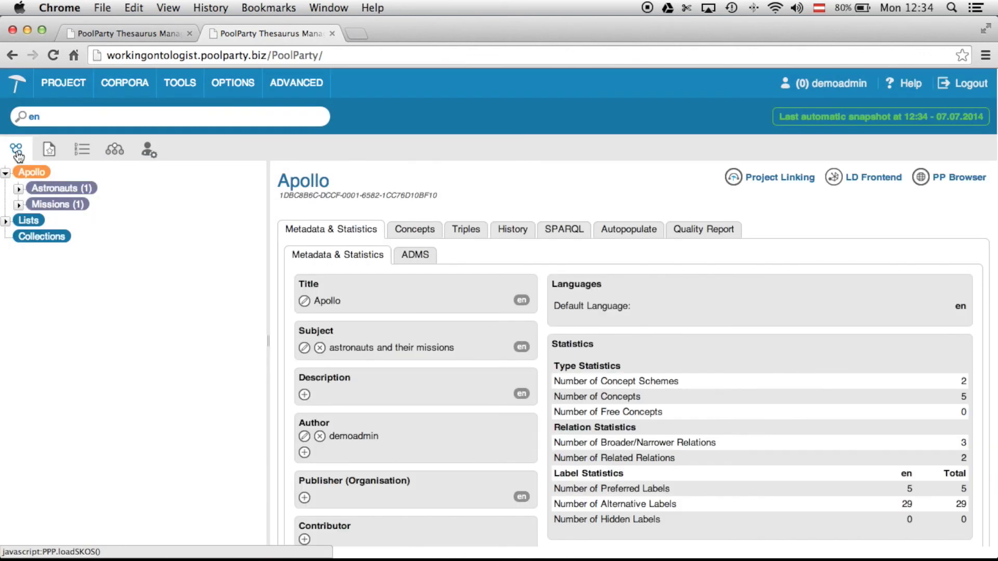
# - Expand Astronauts, Missions, Manned mission and Moonwalkers to show Apollo 11, Buzz Aldrin and Neil Armstrong
pyautogui.click(19, 191)
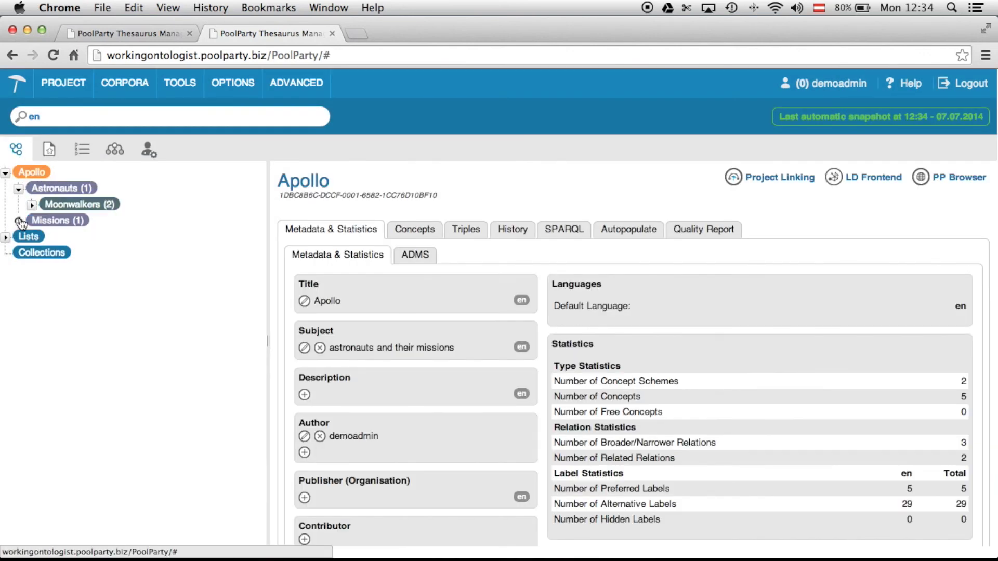
pyautogui.click(19, 221)
pyautogui.click(32, 237)
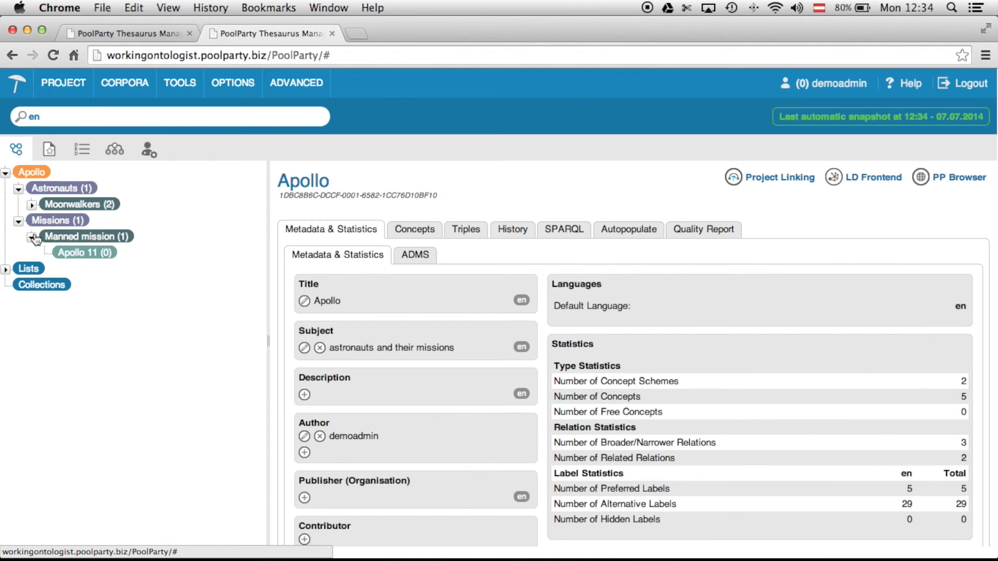
pyautogui.click(32, 205)
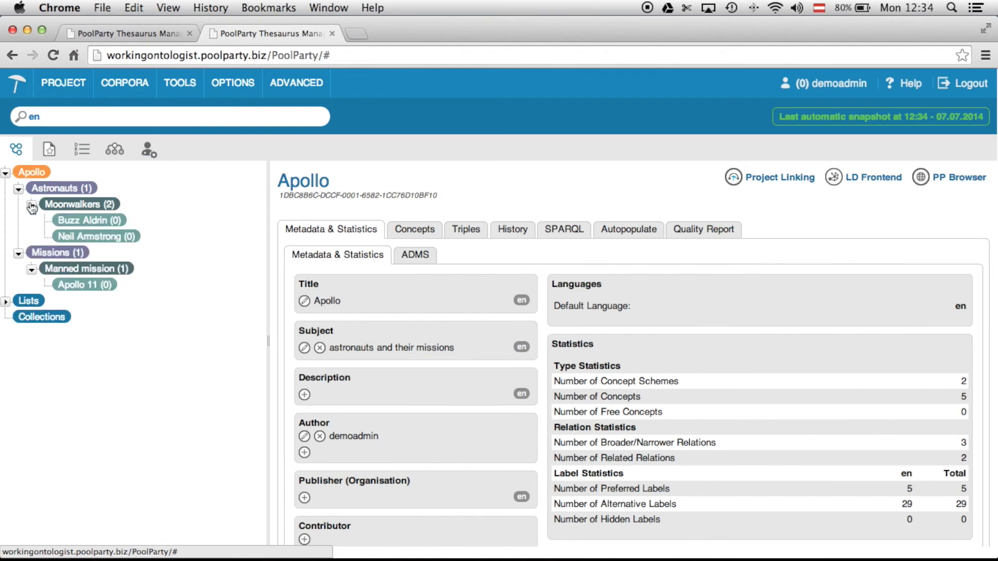
pyautogui.click(67, 96)
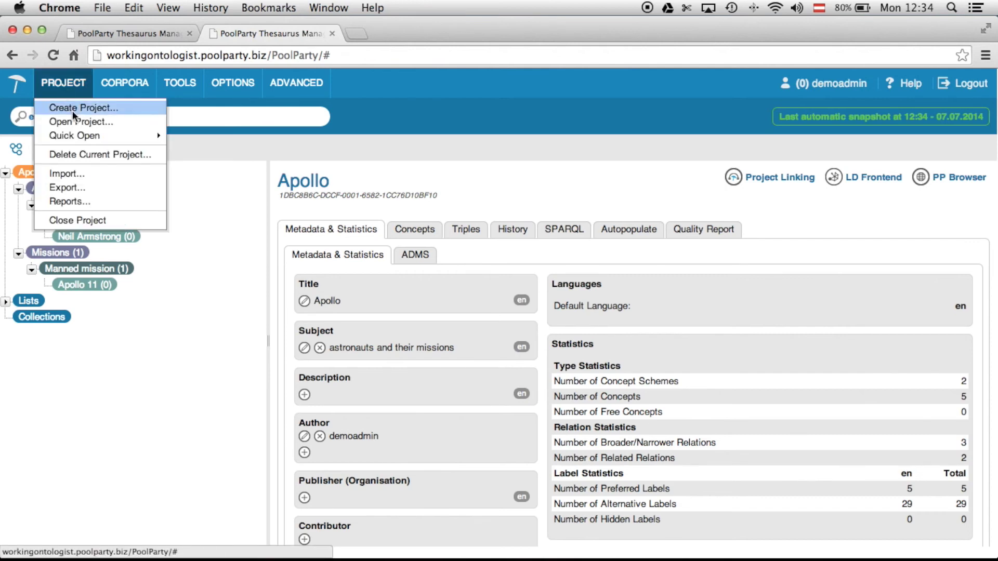
pyautogui.click(80, 186)
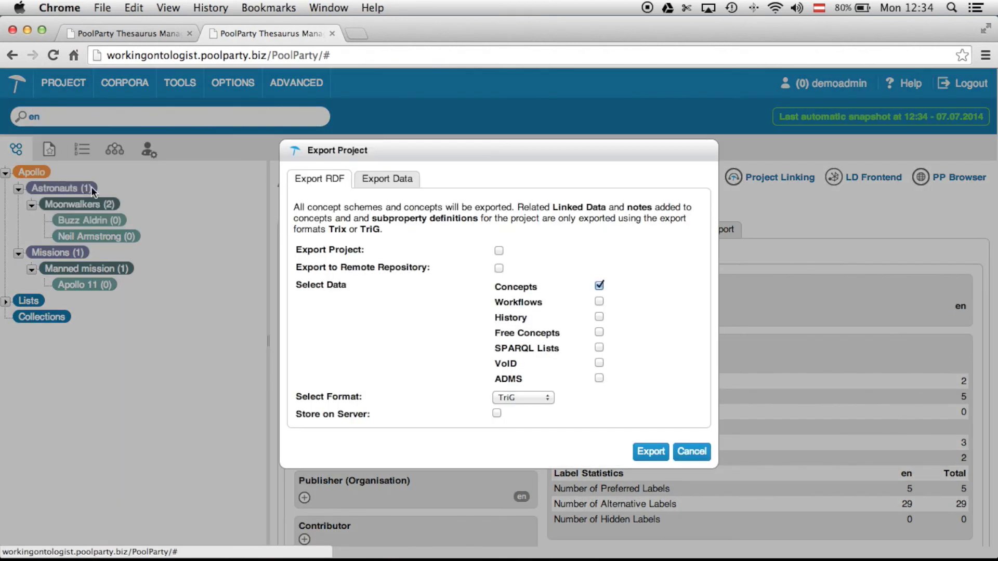
pyautogui.click(500, 269)
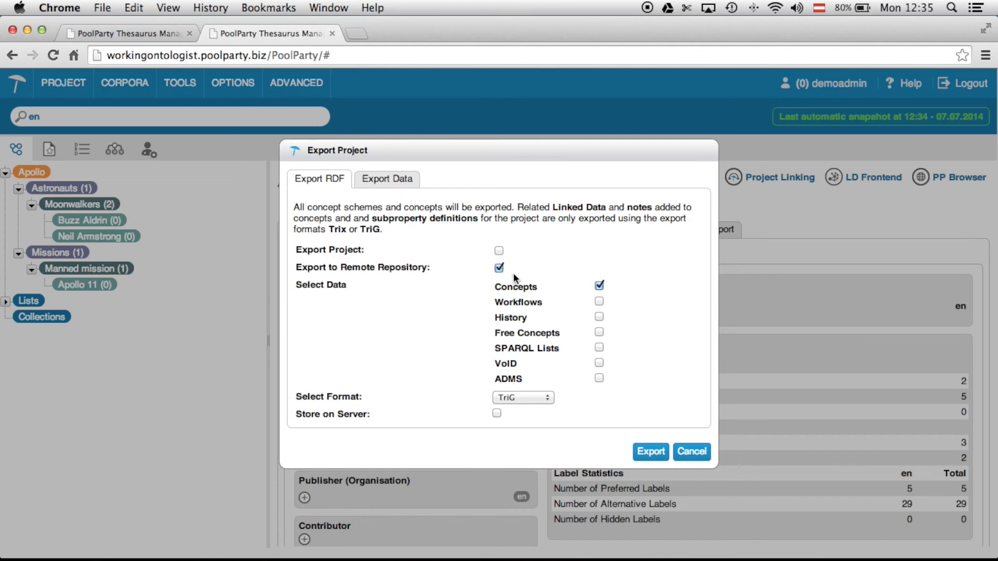
pyautogui.click(692, 452)
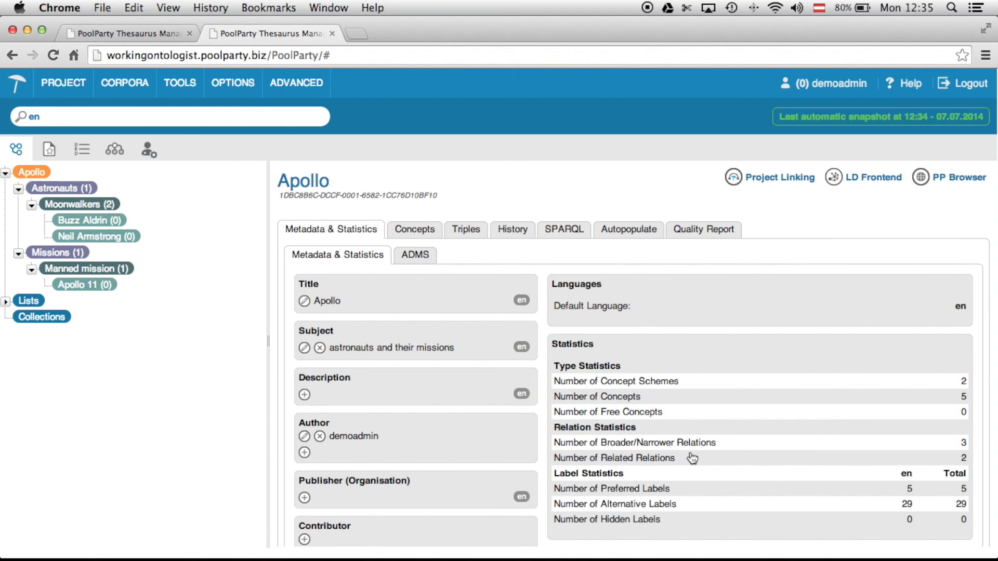
# - Show the Apollo project's History with Apollo 11's approval and the 'Apollo eleven' label
pyautogui.click(512, 233)
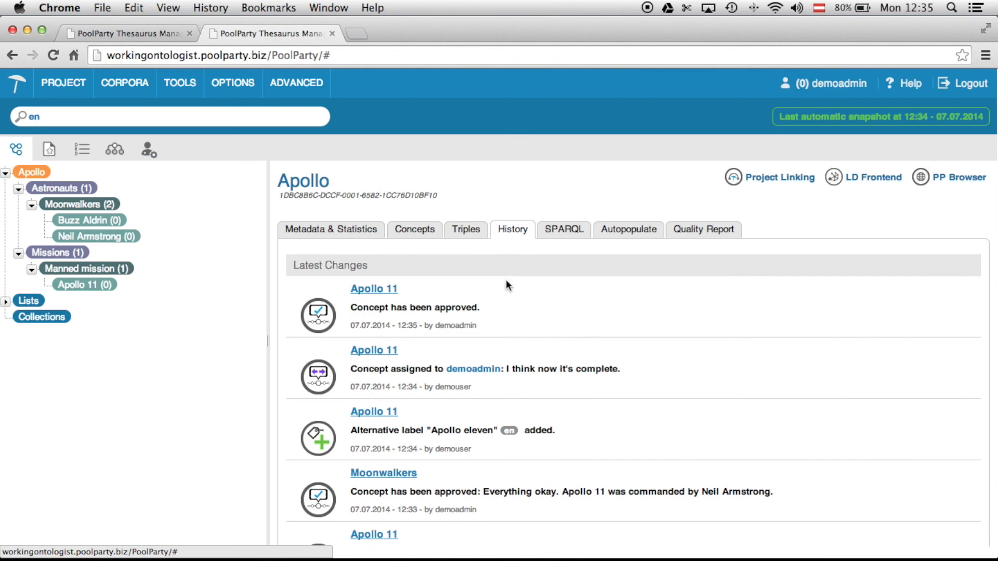